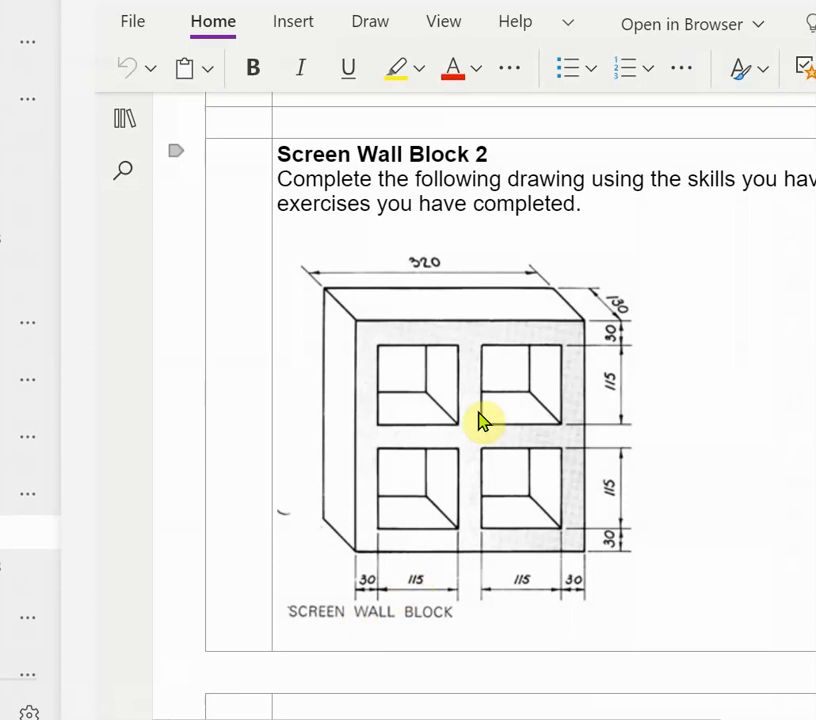
Examine the Screen Wall Block drawings and their dimensions in the notebook
scroll(481, 440, up, 5)
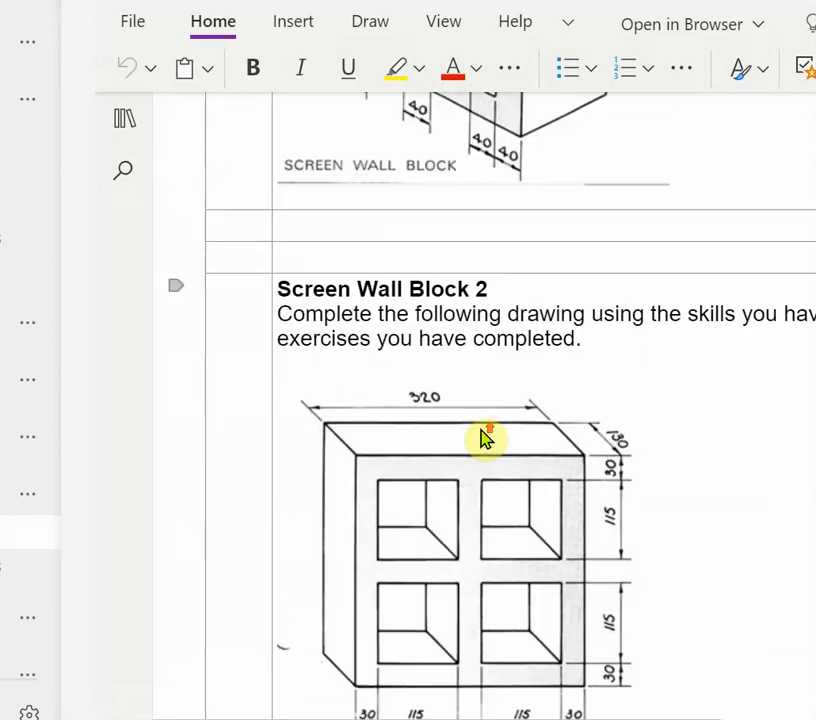
scroll(487, 438, up, 1)
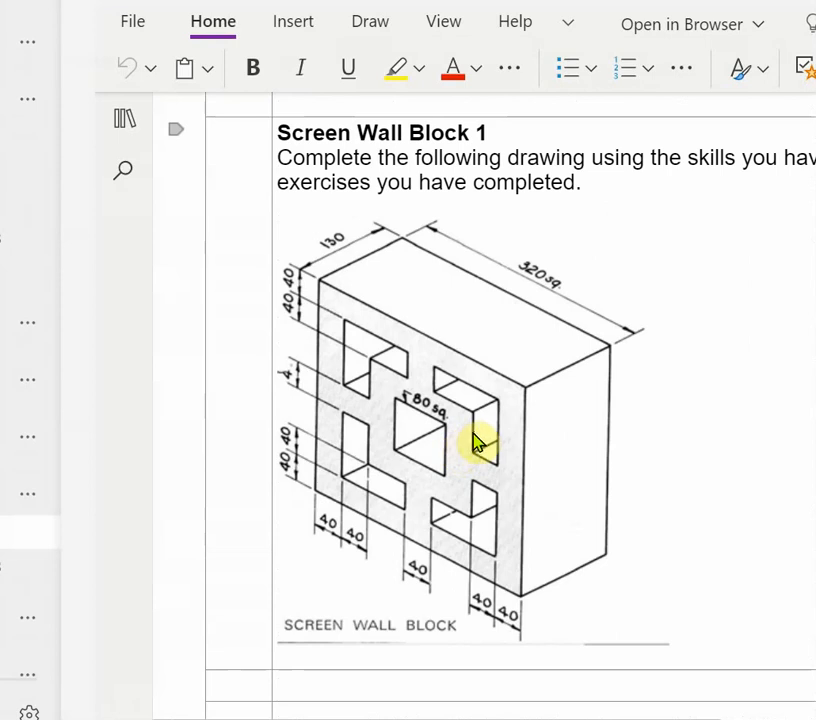
scroll(476, 443, down, 7)
scroll(479, 443, up, 1)
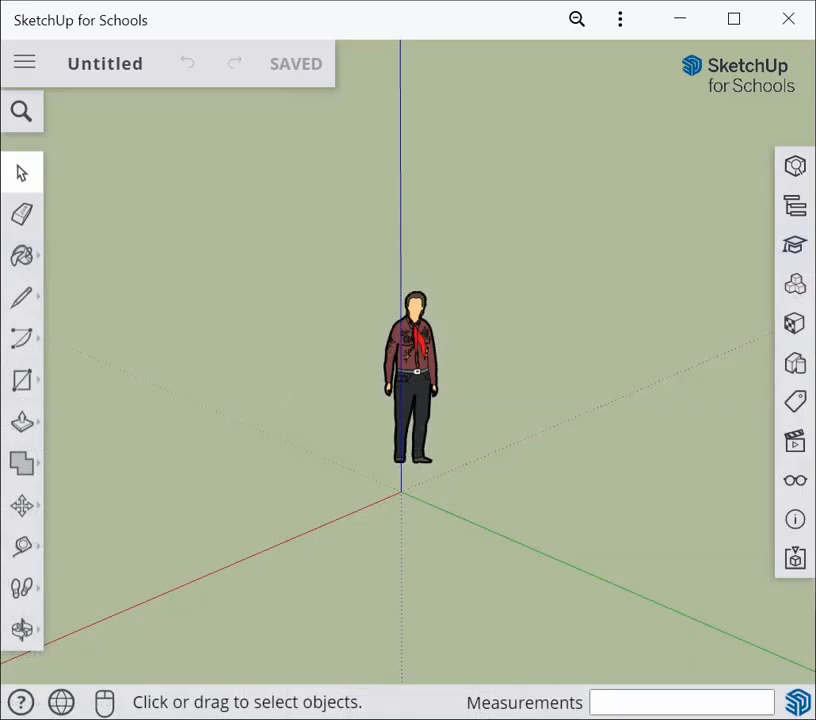
Set the model's length units to millimetres with a precision of 0
click(795, 522)
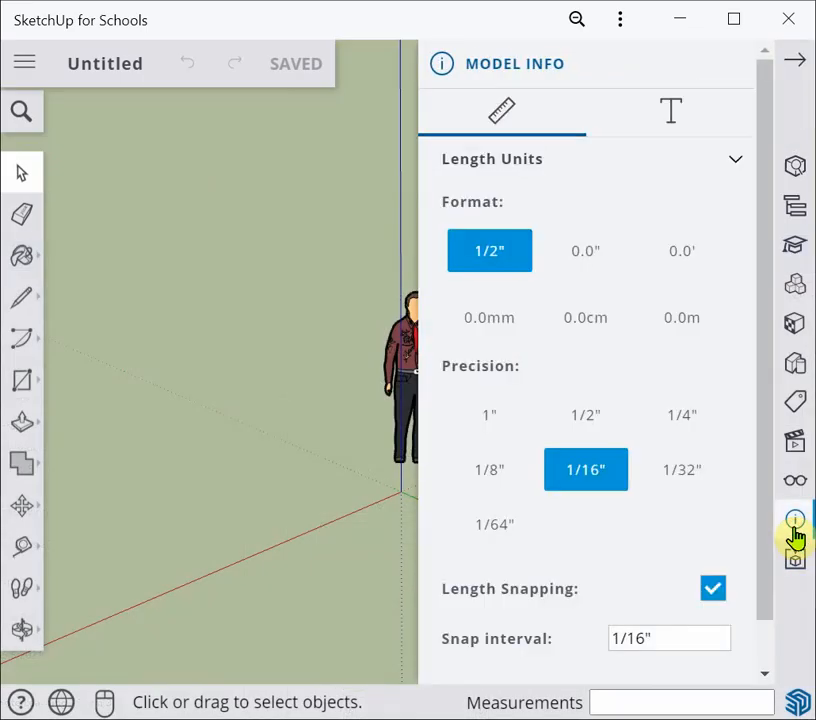
click(488, 320)
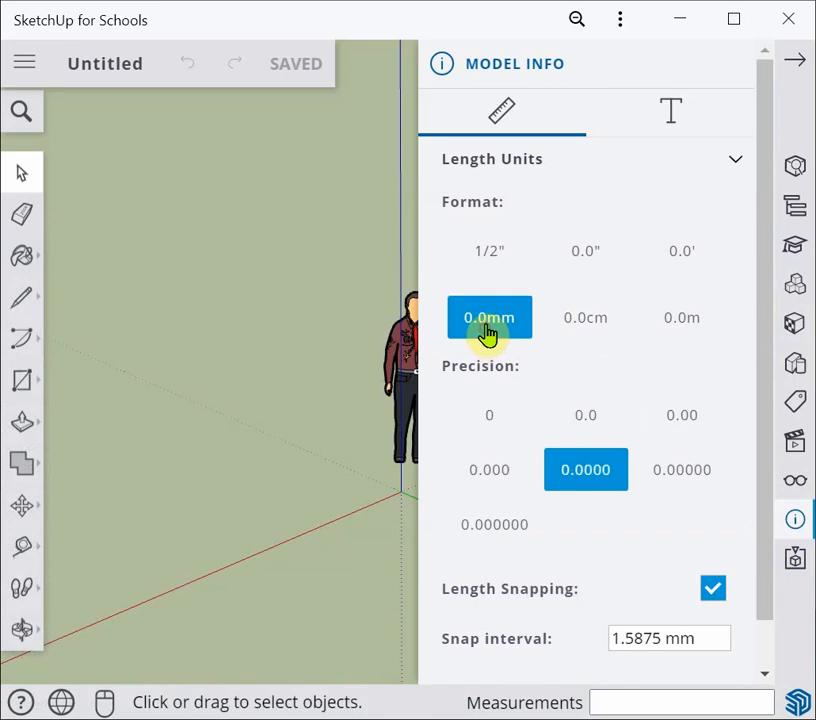
click(495, 425)
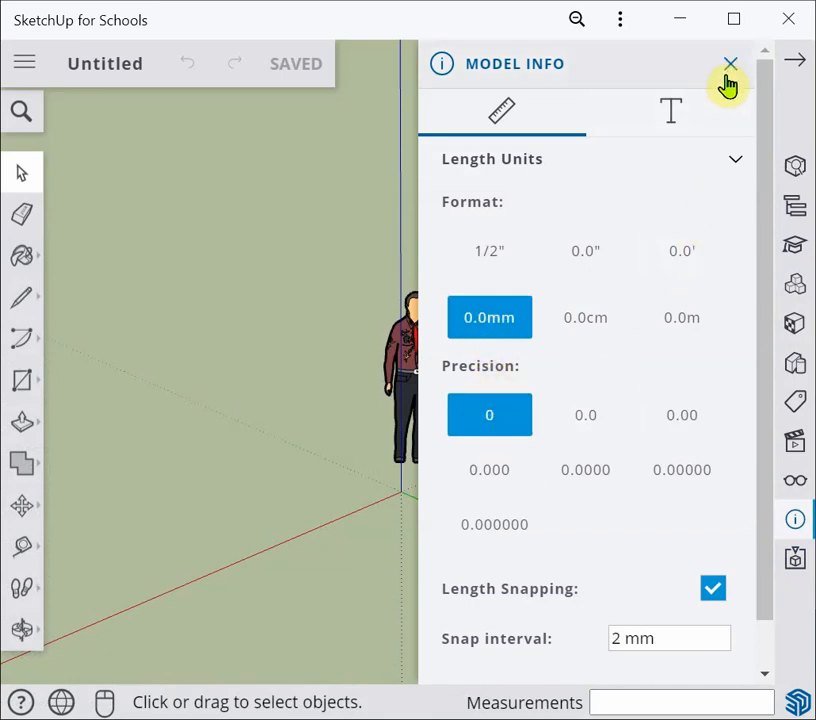
click(730, 63)
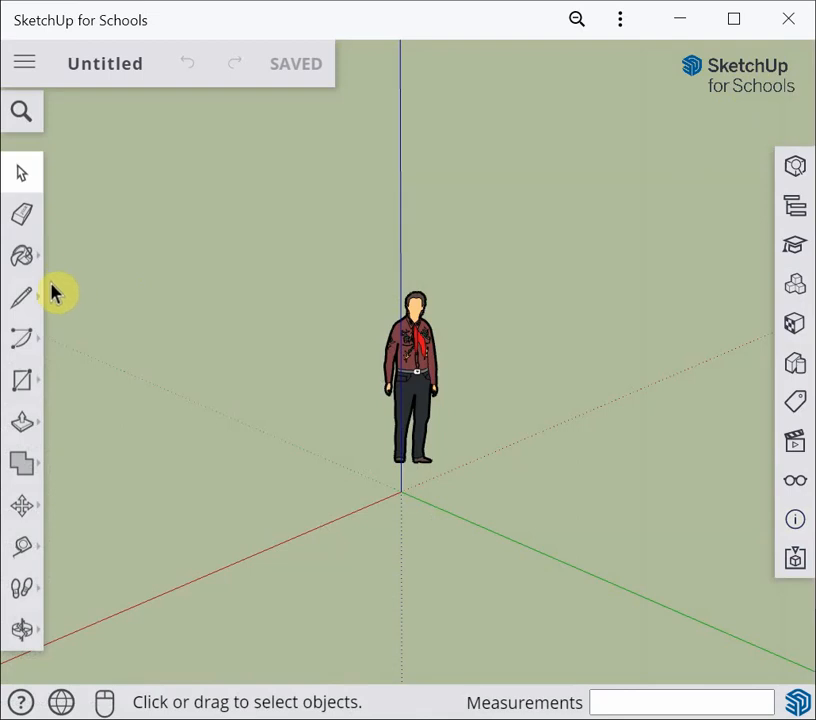
Draw a 160 mm by 160 mm square on the ground plane starting at the origin
click(20, 382)
click(76, 290)
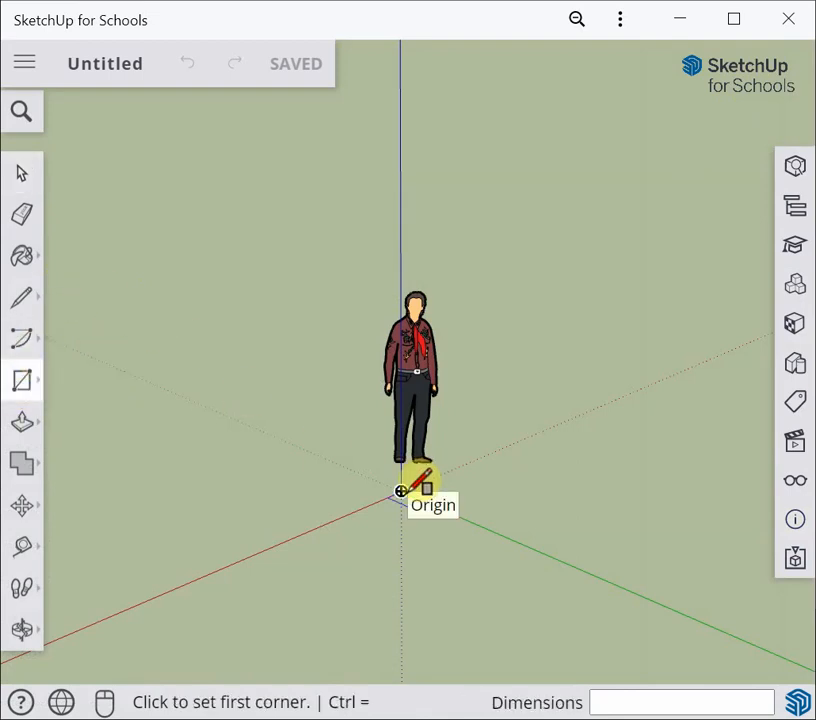
scroll(400, 491, up, 5)
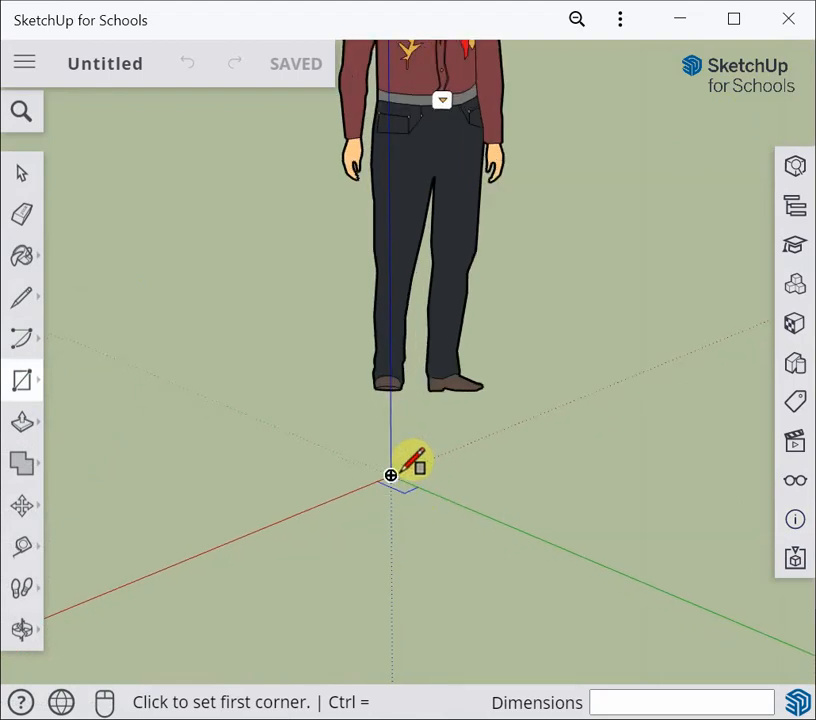
click(391, 475)
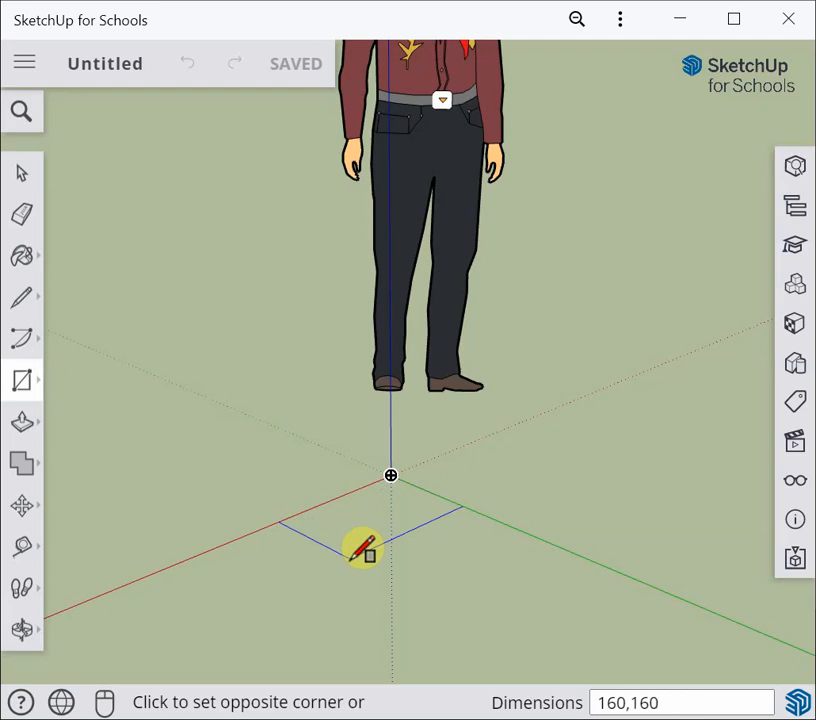
key(Return)
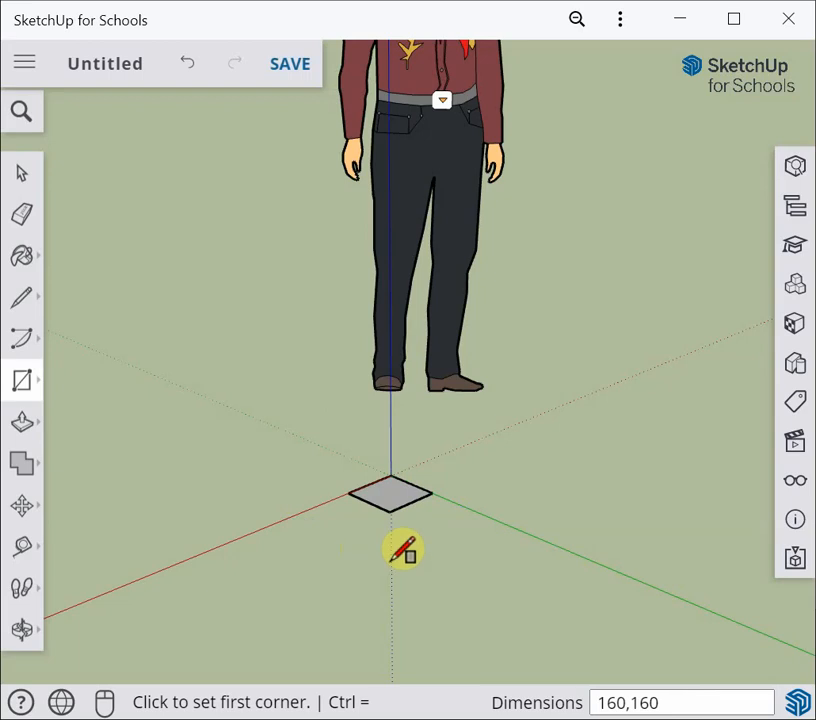
Add guide lines 30 mm in from two adjacent edges of the square
scroll(350, 548, up, 3)
mouse_move(395, 540)
shift+middle_down()
mouse_move(382, 647)
mouse_move(377, 279)
mouse_move(367, 574)
mouse_move(454, 510)
mouse_move(351, 579)
mouse_move(378, 580)
shift+middle_up()
scroll(400, 535, up, 5)
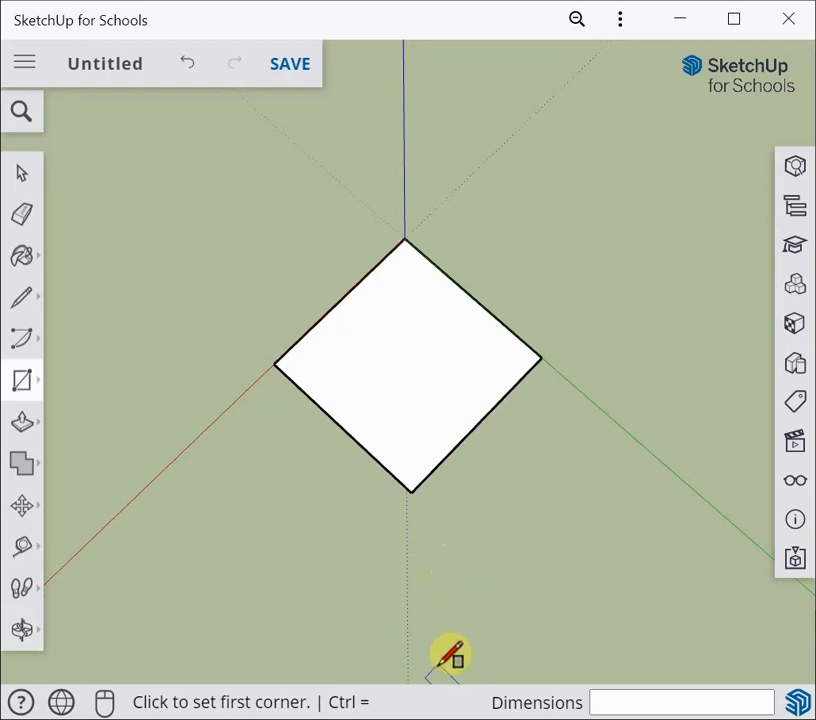
click(22, 556)
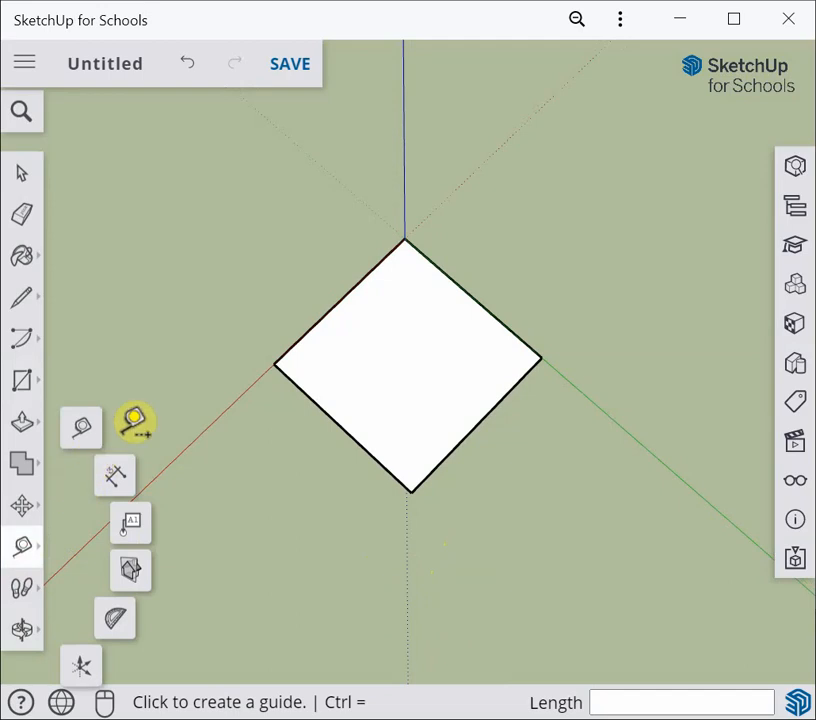
click(84, 430)
click(276, 360)
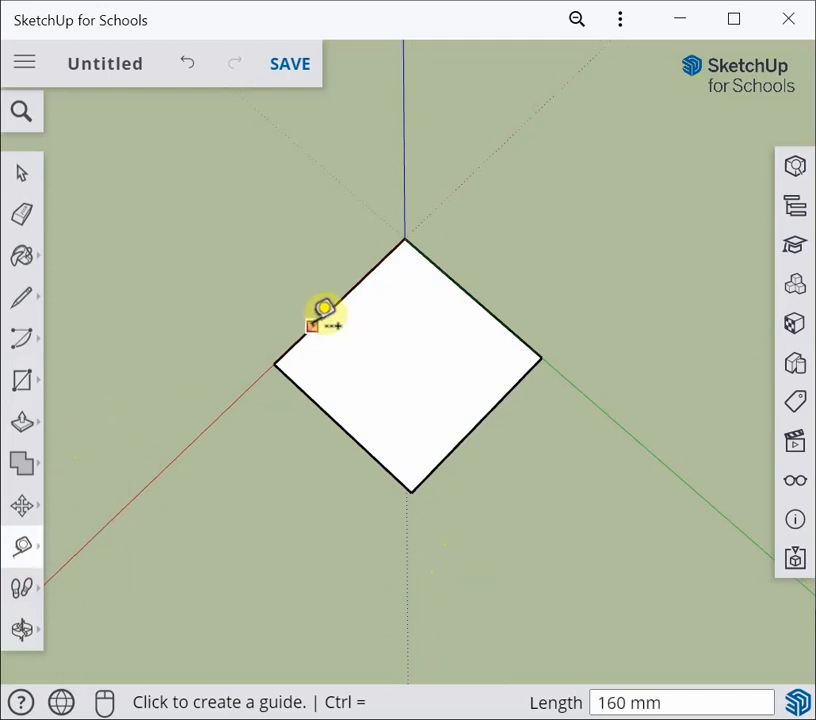
click(321, 318)
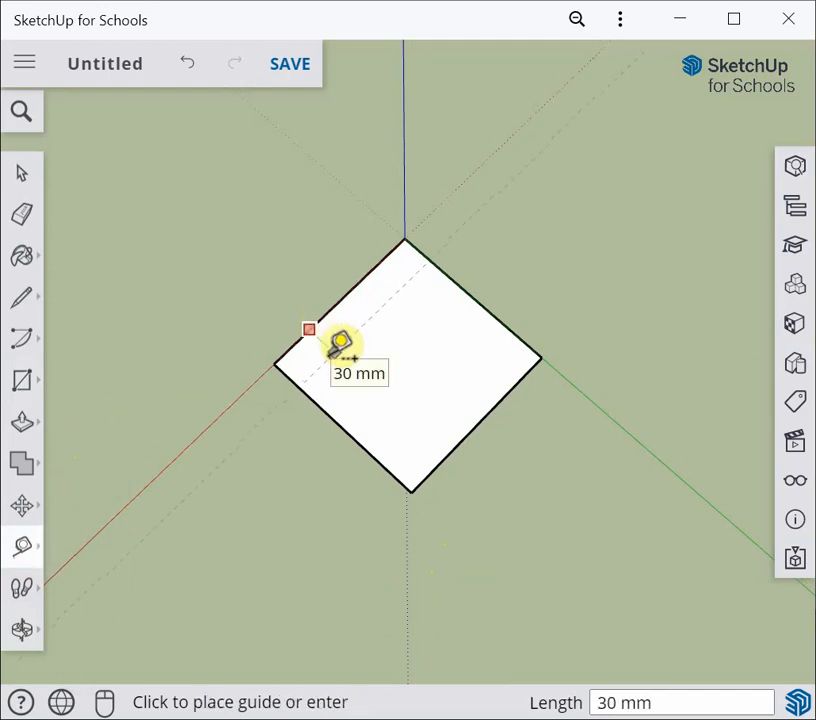
click(341, 343)
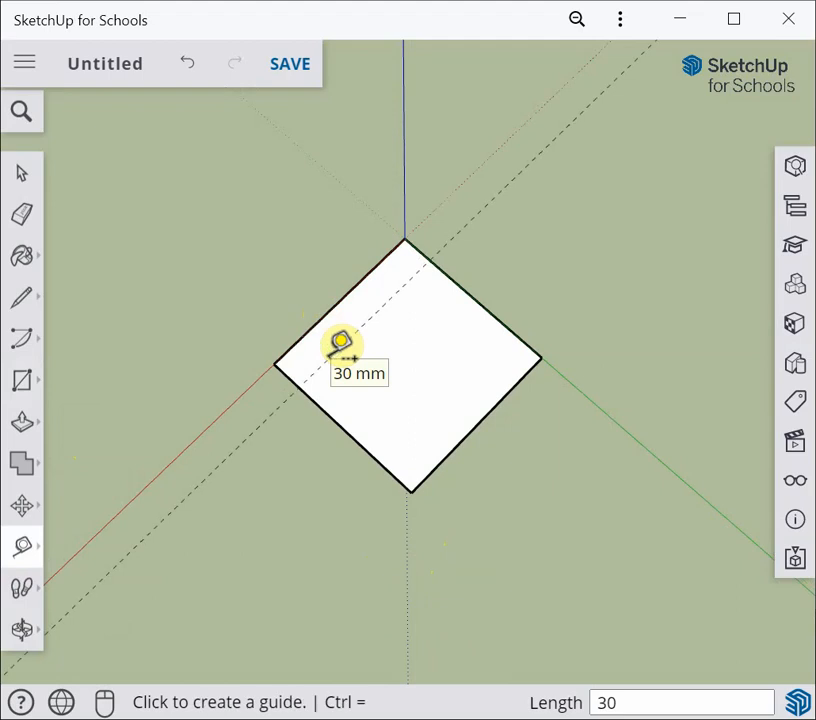
click(504, 322)
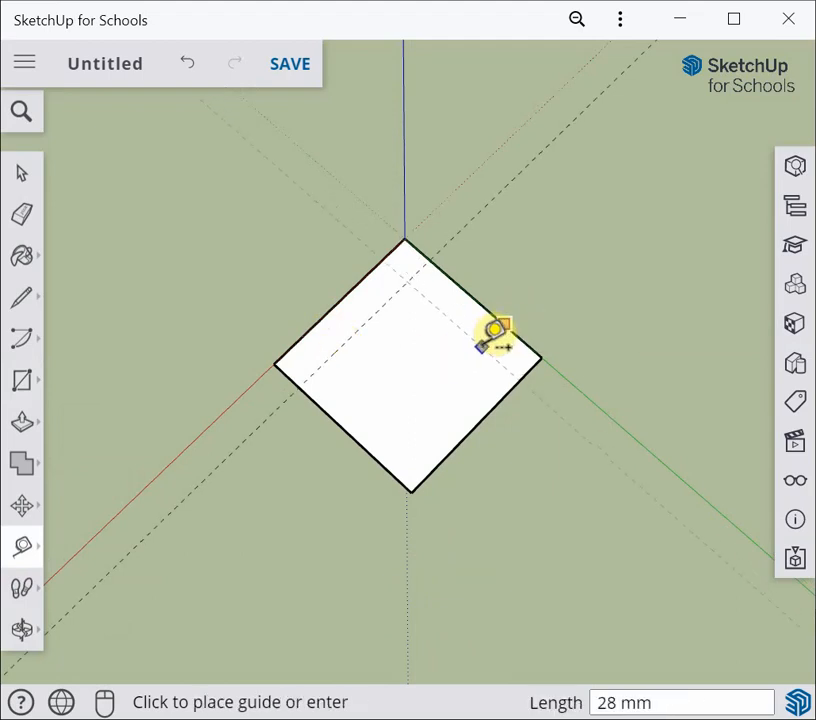
click(494, 331)
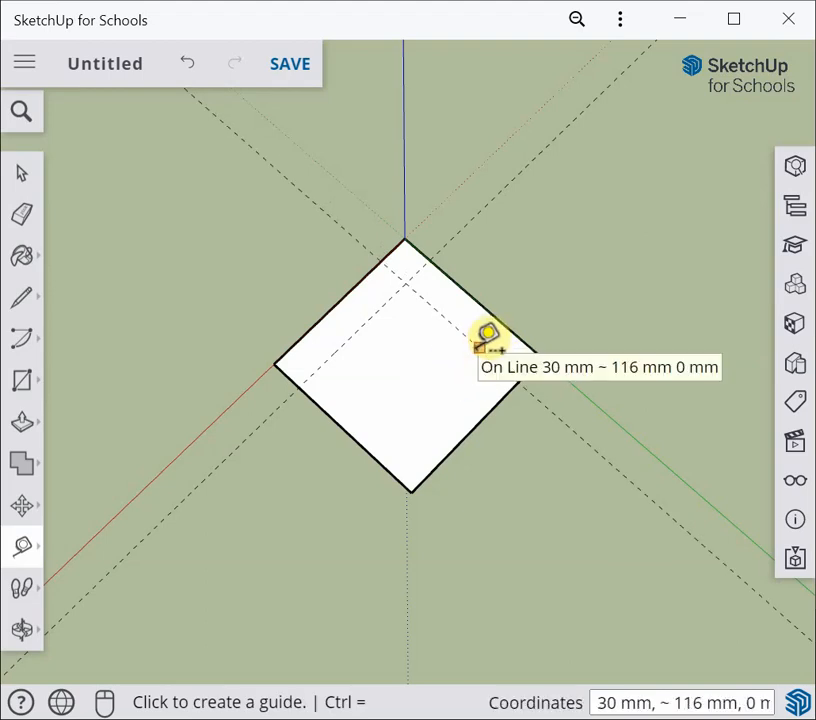
Add guide lines 115 mm beyond each of the first two guides to frame an inner square
click(483, 351)
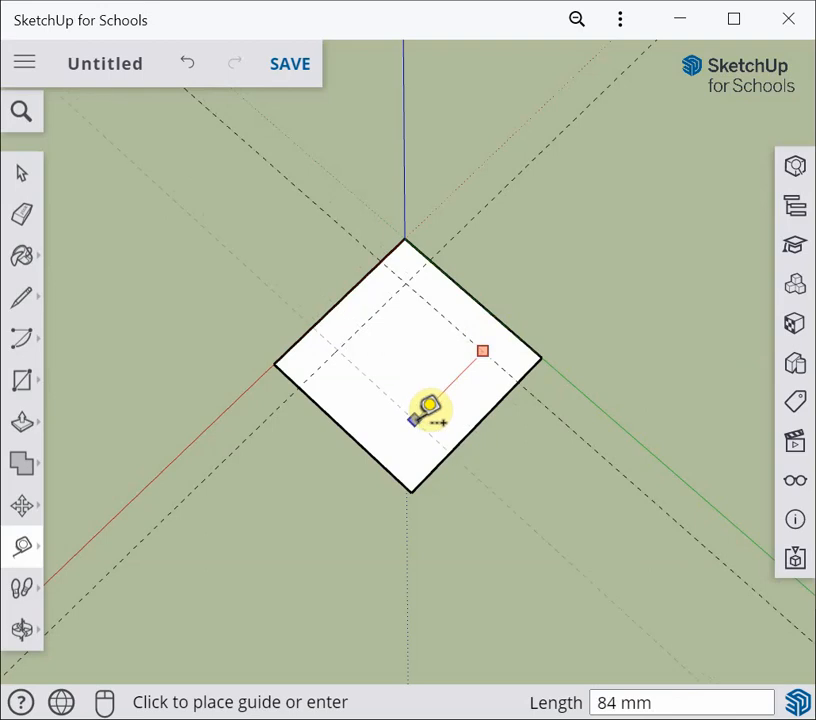
click(428, 406)
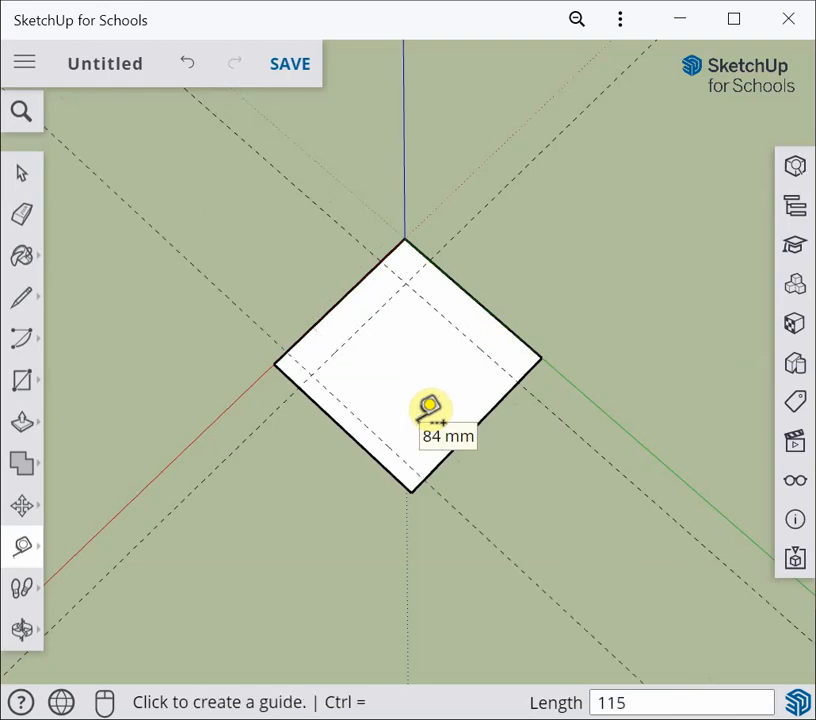
click(348, 339)
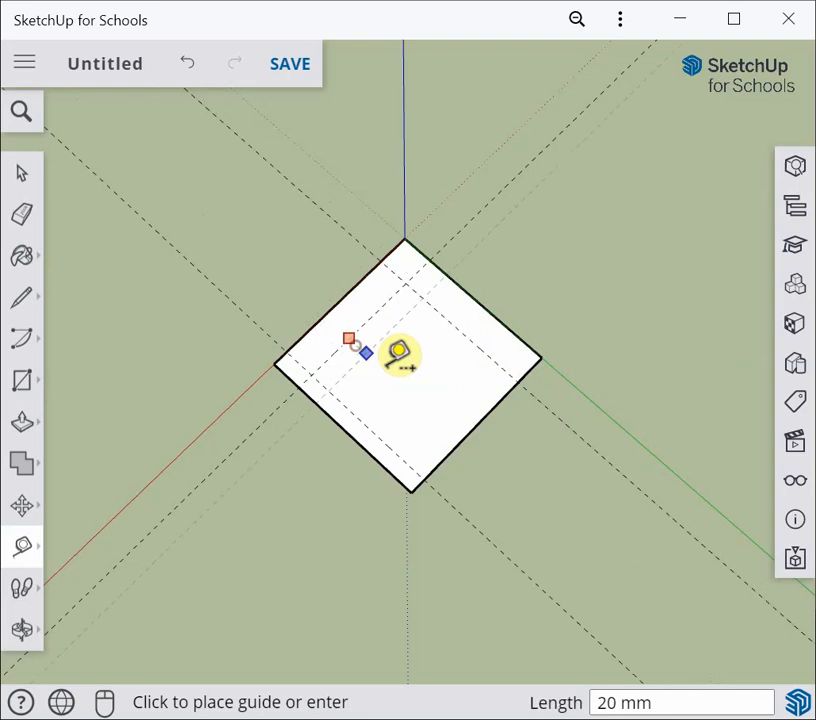
click(450, 388)
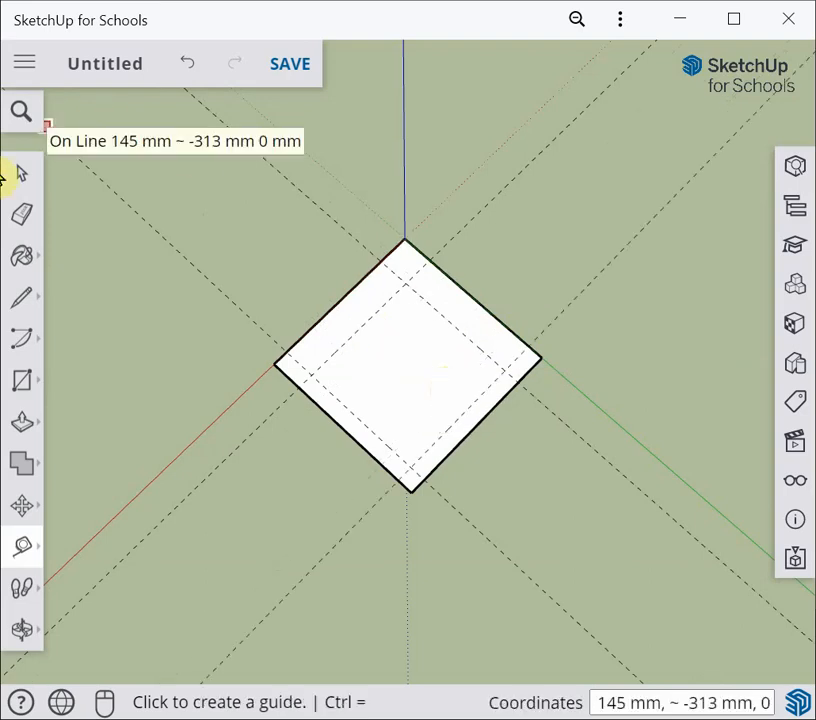
click(20, 175)
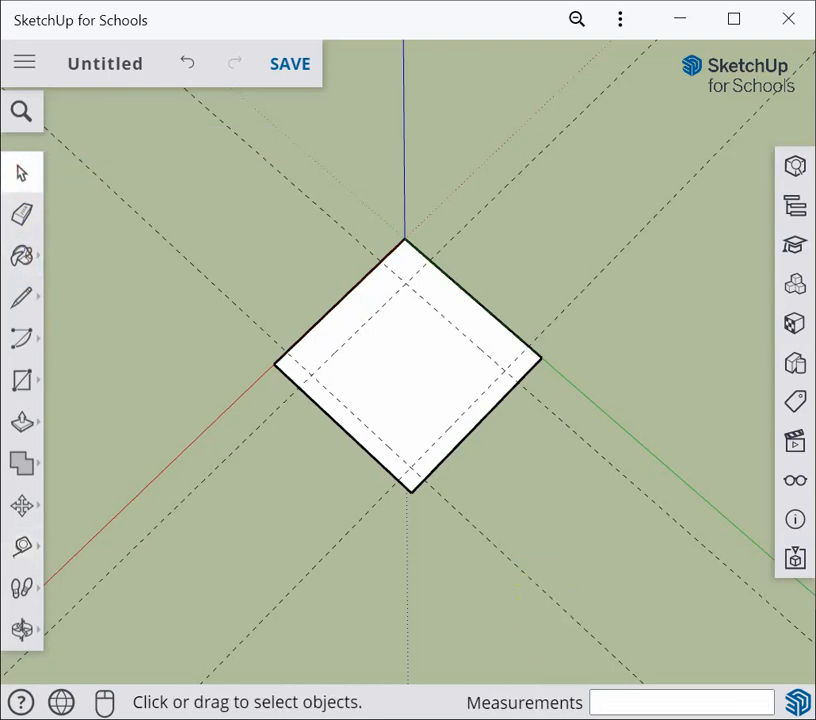
Draw a 115 mm square between the guide intersections and delete its face to open a hole
click(20, 384)
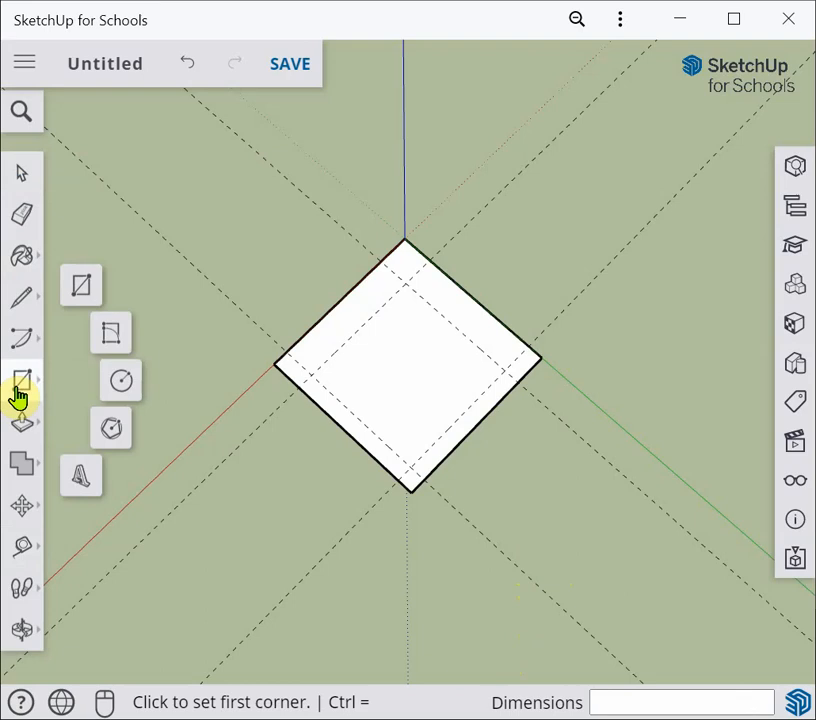
click(80, 286)
click(311, 374)
click(503, 374)
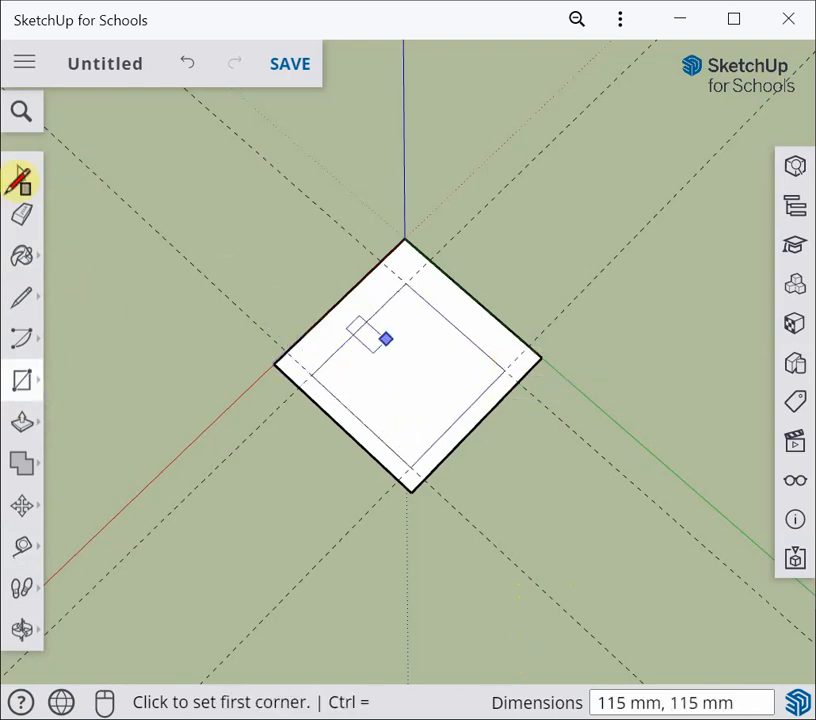
click(20, 176)
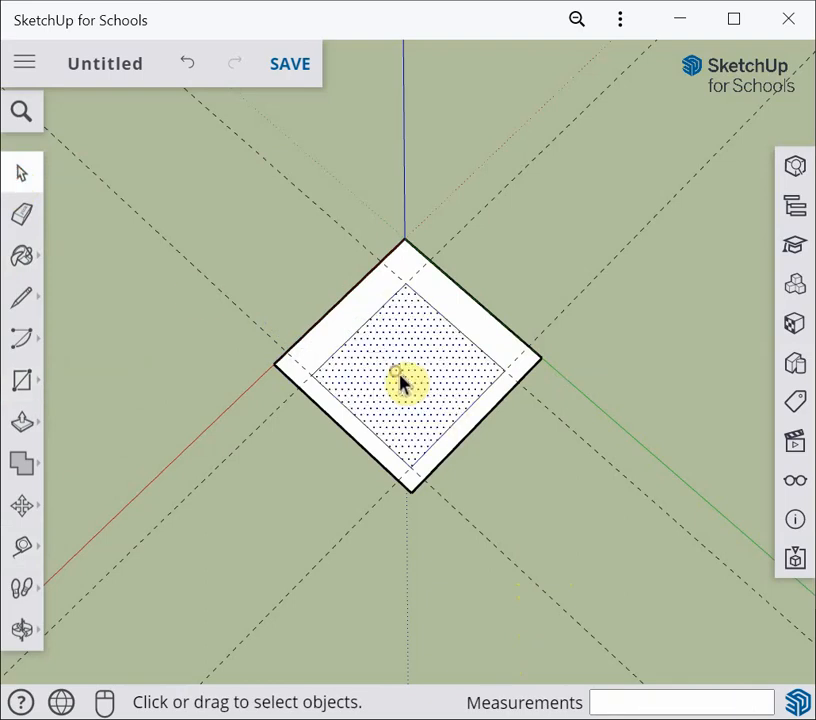
key(Delete)
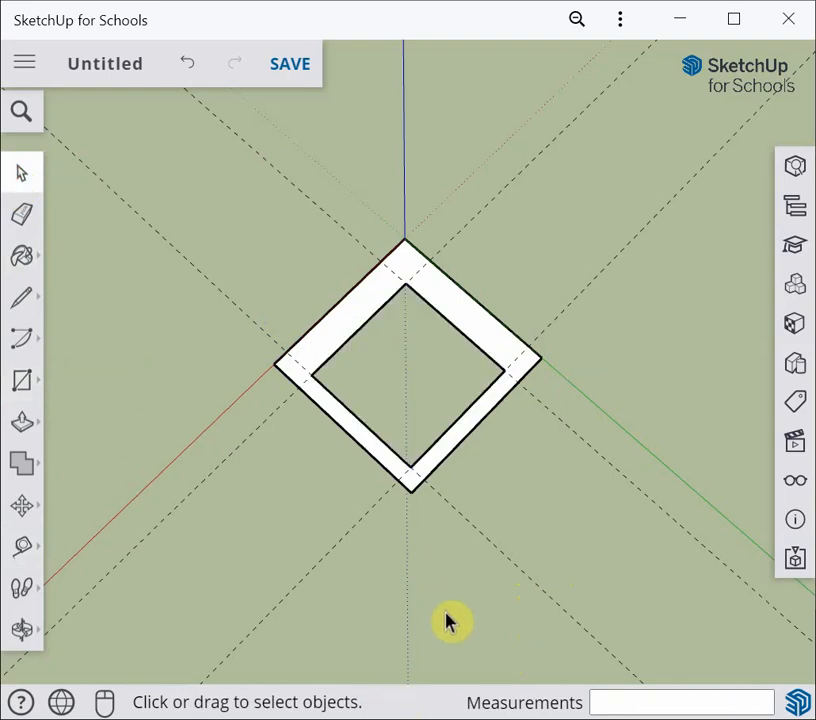
Delete all guides from the model
key(o)
drag(438, 602, 413, 495)
key(space)
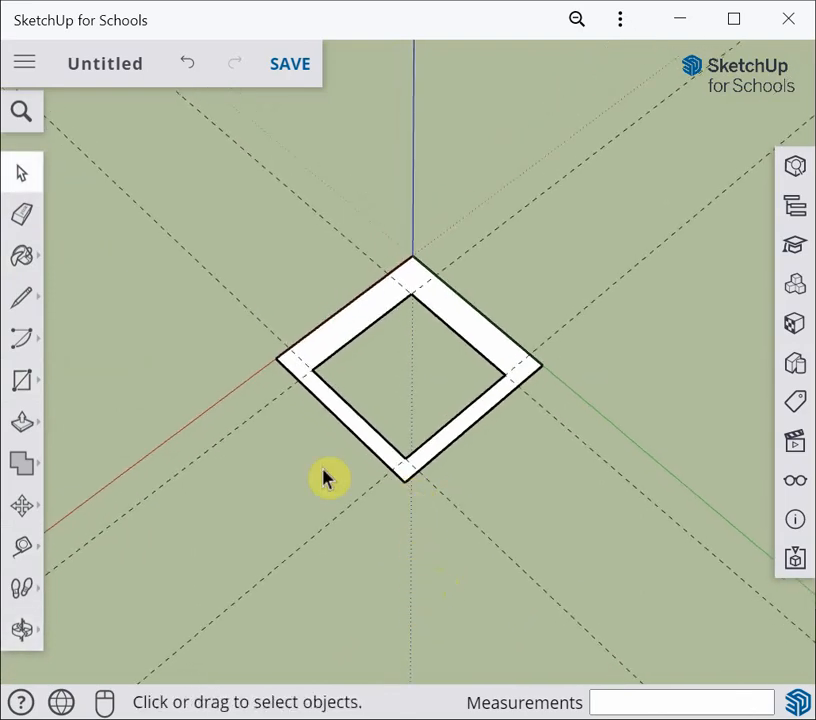
click(797, 485)
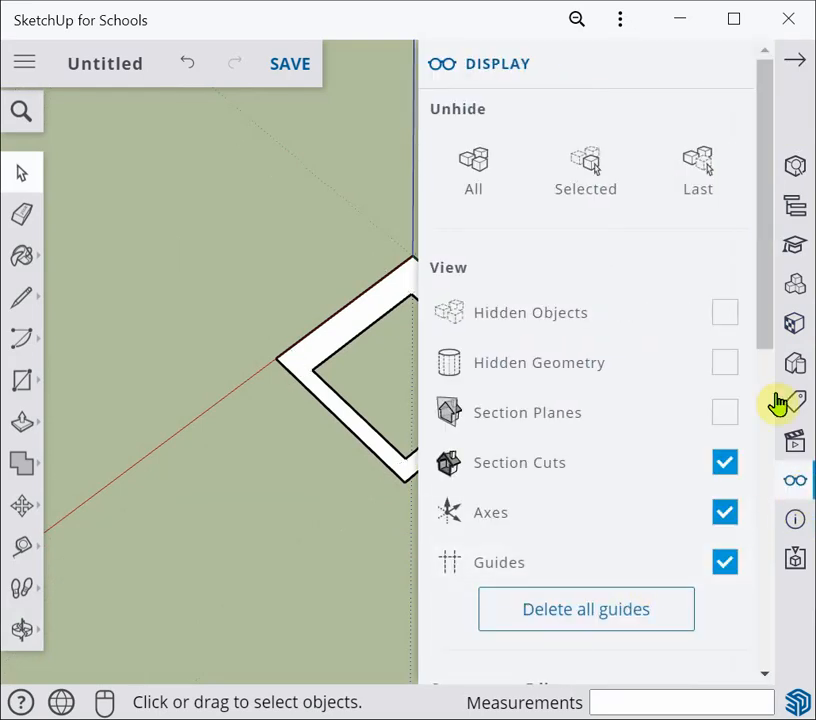
click(731, 68)
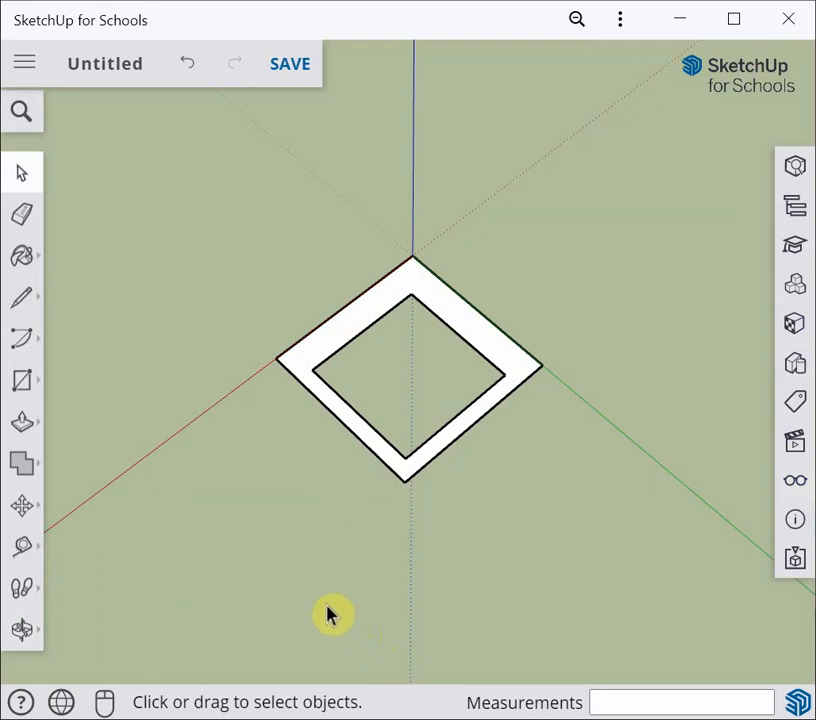
Add guide lines offset 160 mm outward from the square's two front edges
click(20, 548)
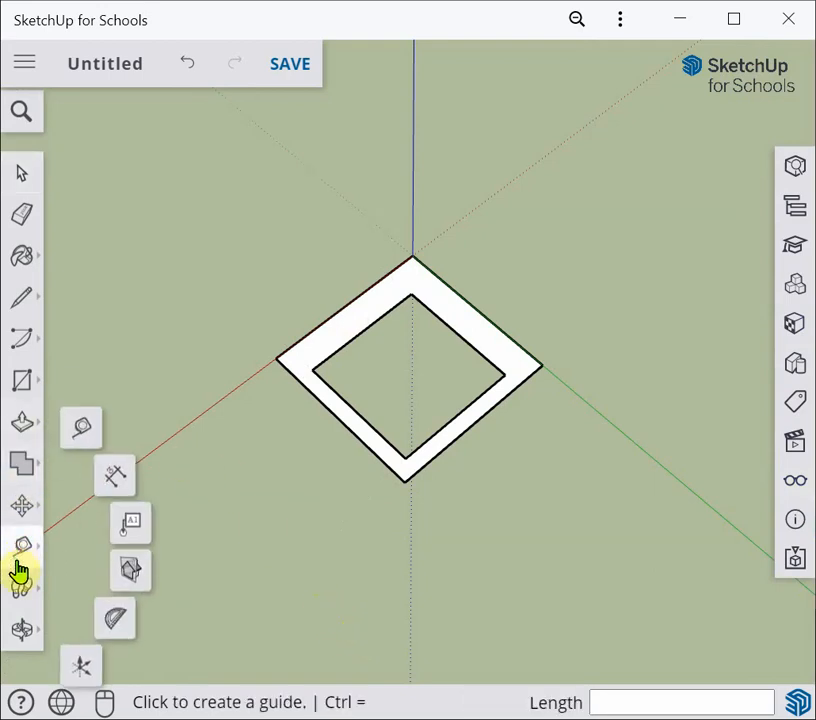
click(371, 432)
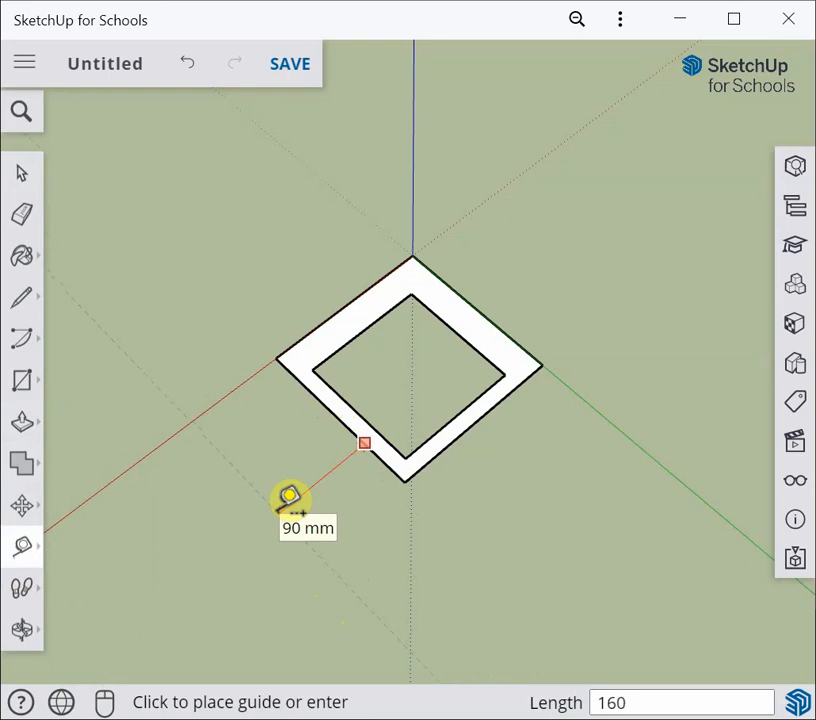
text(160)
key(Return)
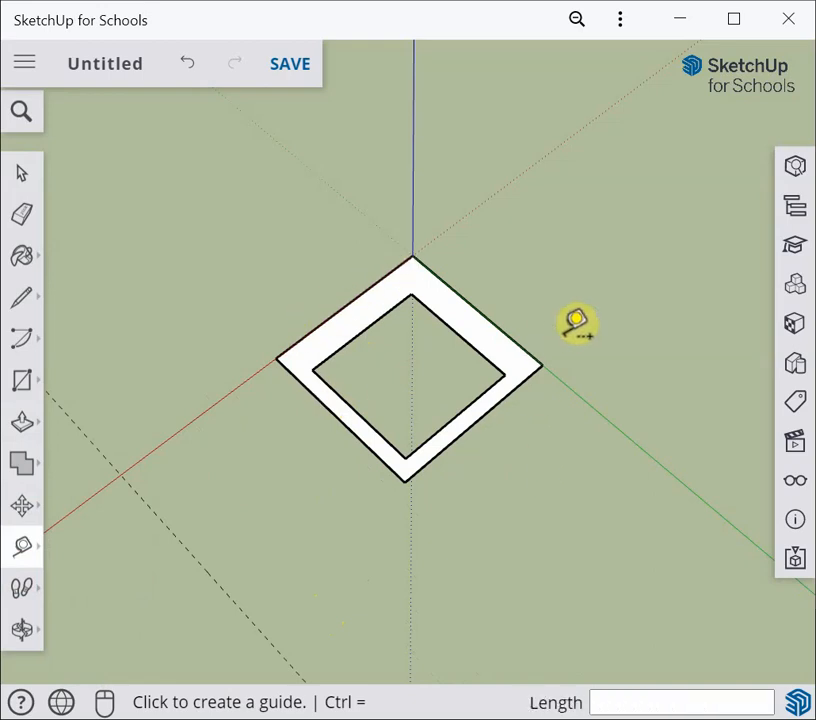
click(505, 397)
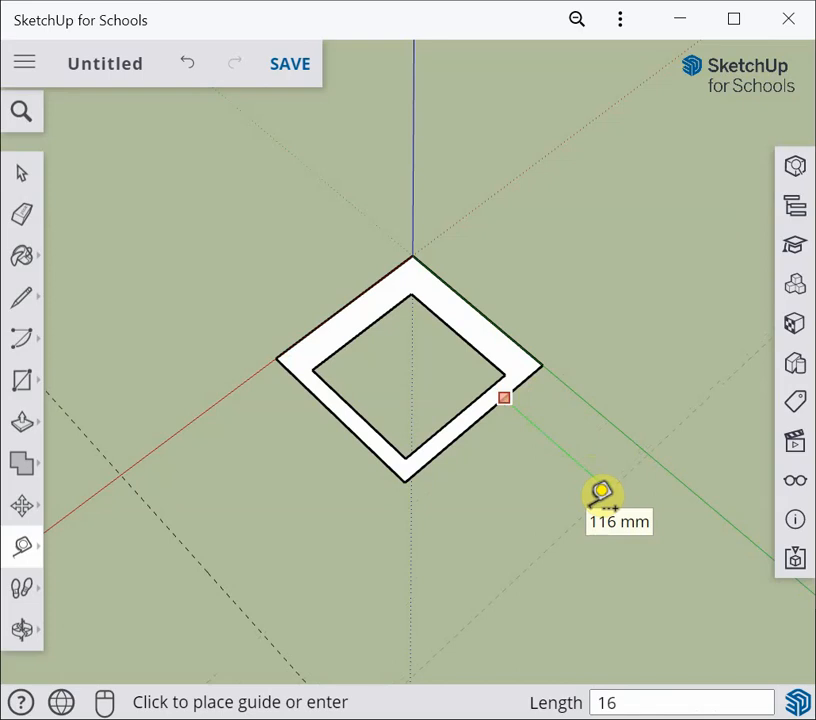
key(Return)
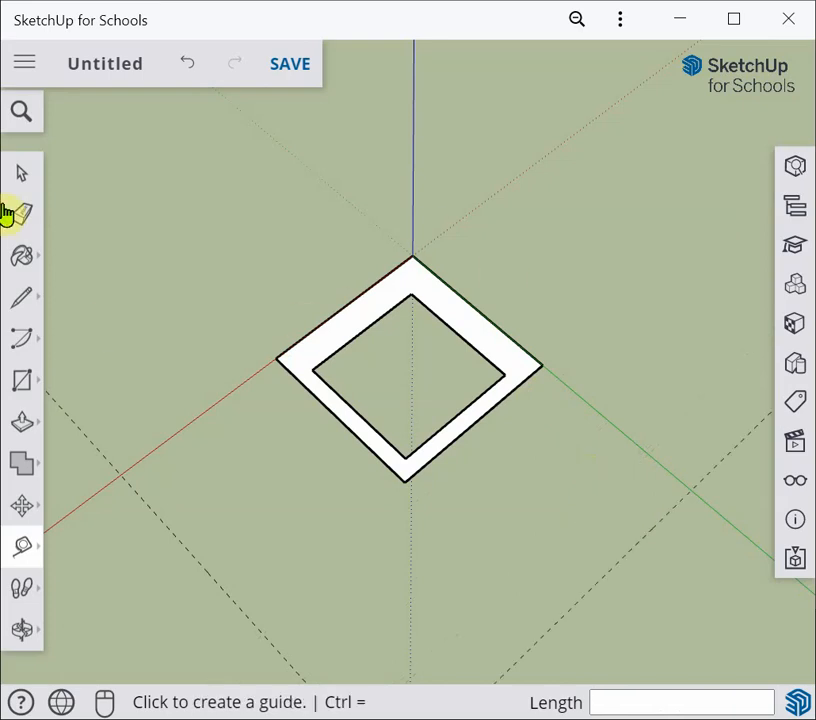
Select the square frame and copy it 320 mm along the green axis from its corner at the origin
click(22, 175)
scroll(330, 487, down, 1)
scroll(330, 487, down, 1)
shift+middle_drag(339, 512, 335, 383)
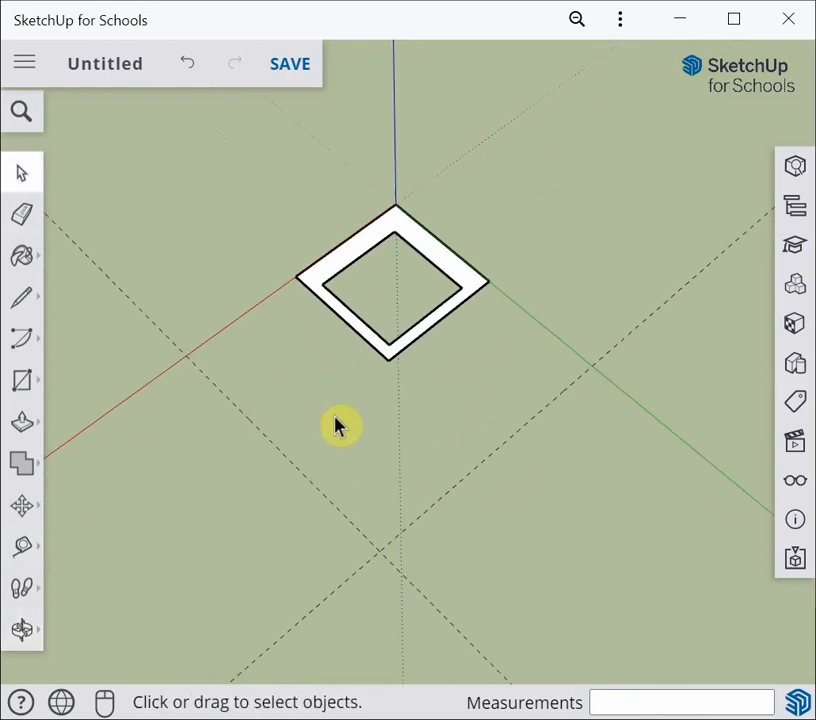
click(20, 175)
click(235, 178)
drag(235, 178, 523, 381)
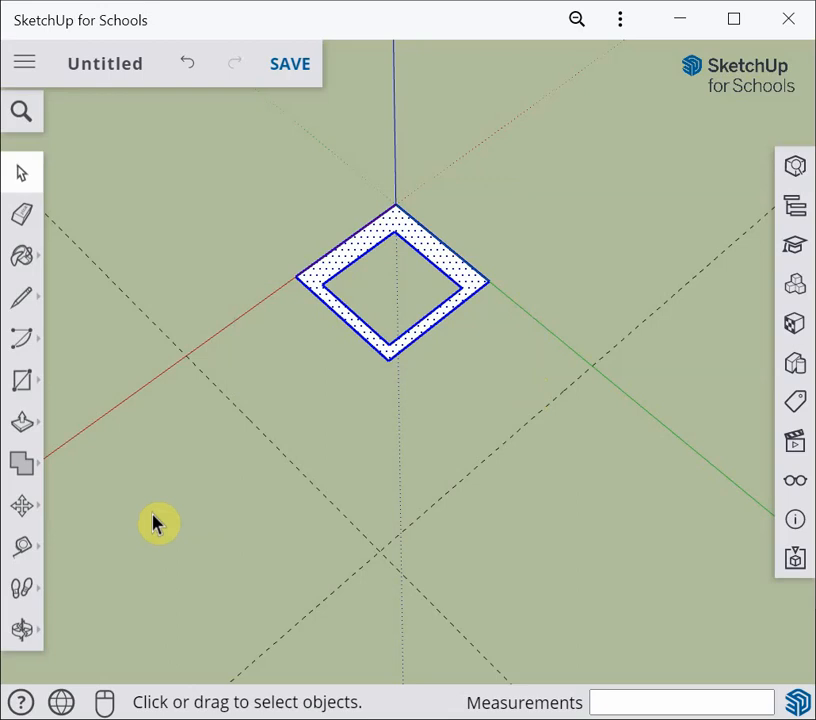
click(24, 512)
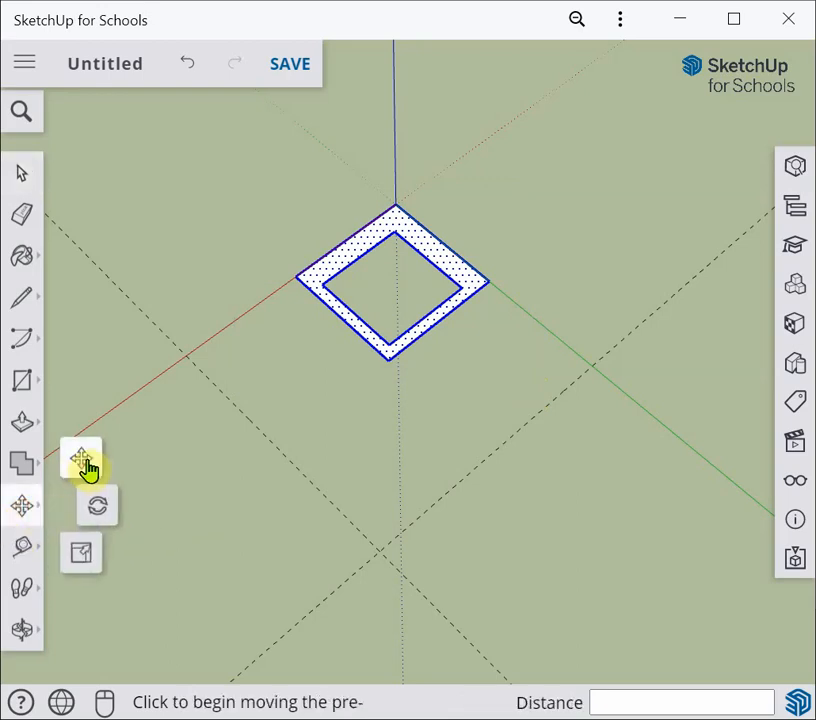
click(87, 468)
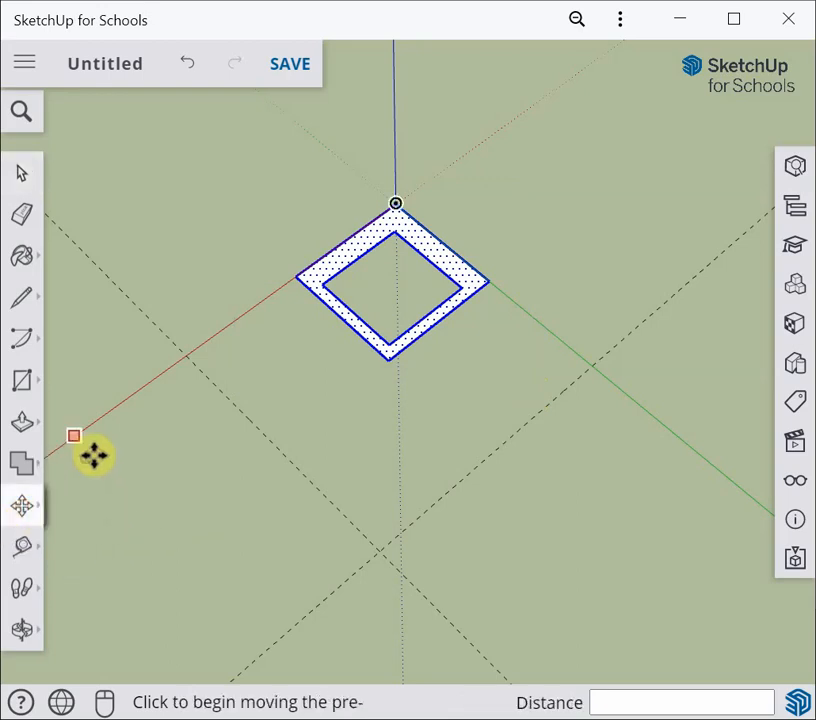
click(399, 206)
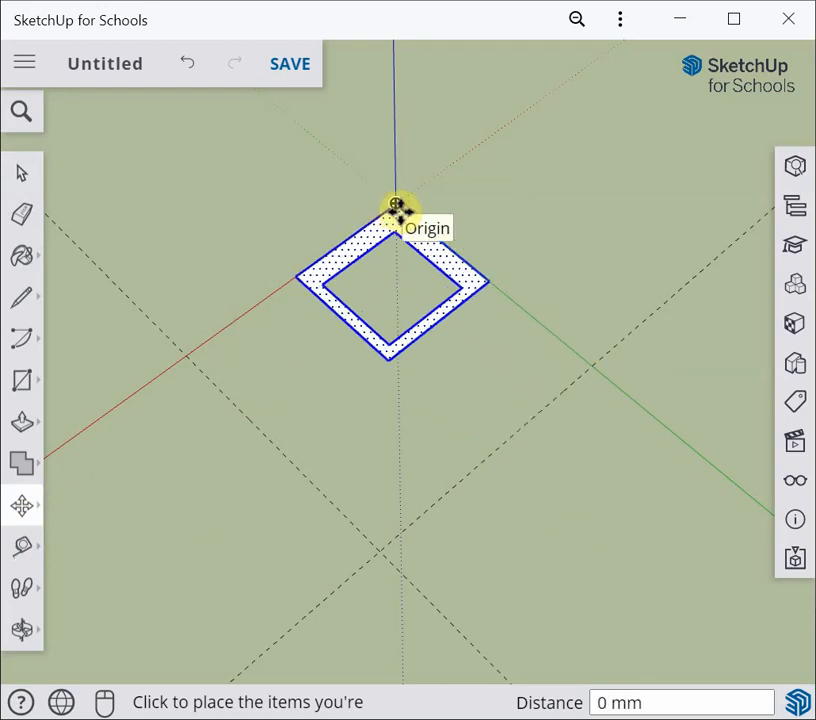
key(ctrl)
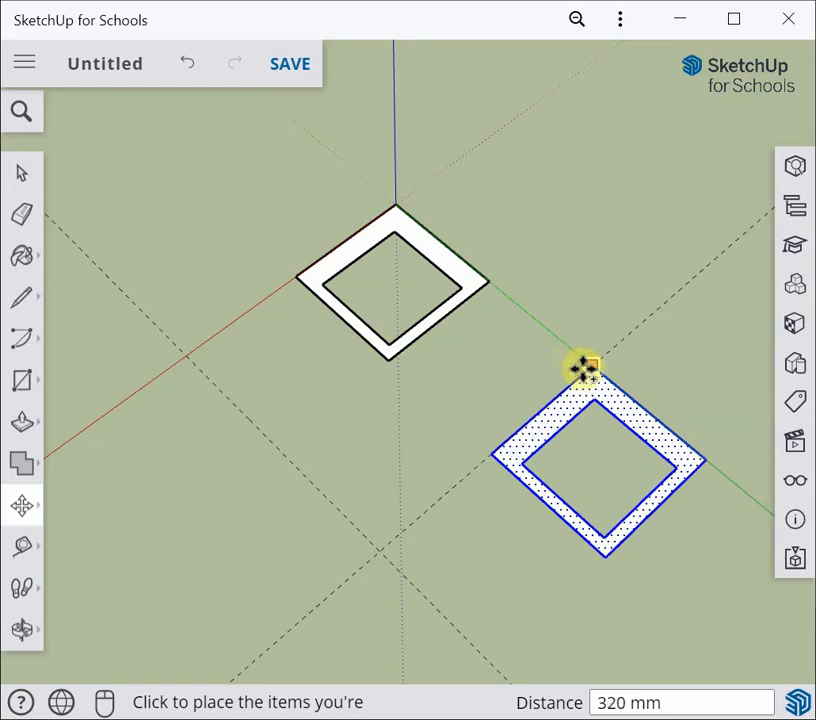
click(588, 372)
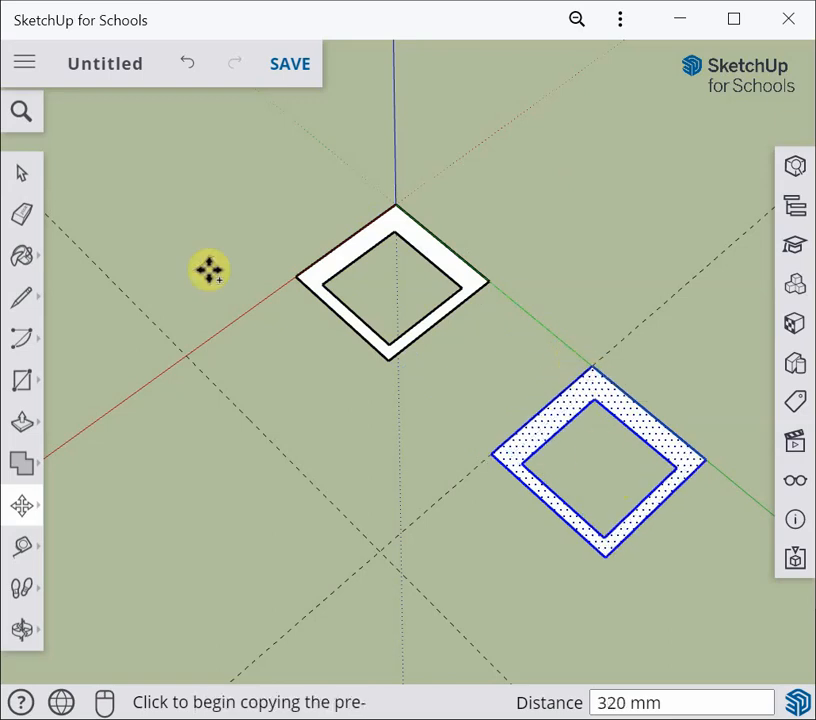
Mirror the copied frame along the green axis with Scale at -1 so it joins the original frame
click(21, 175)
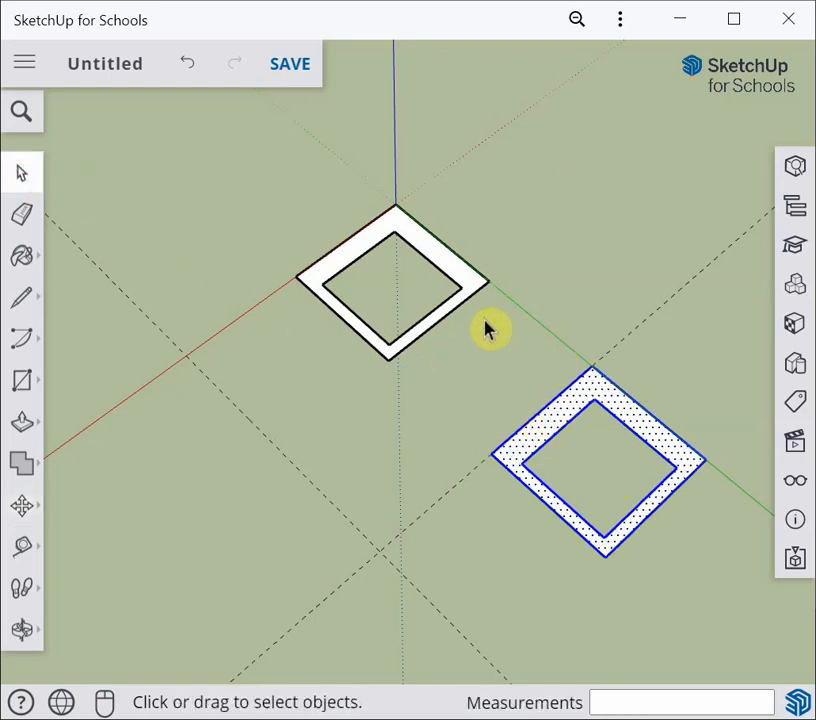
drag(485, 330, 726, 596)
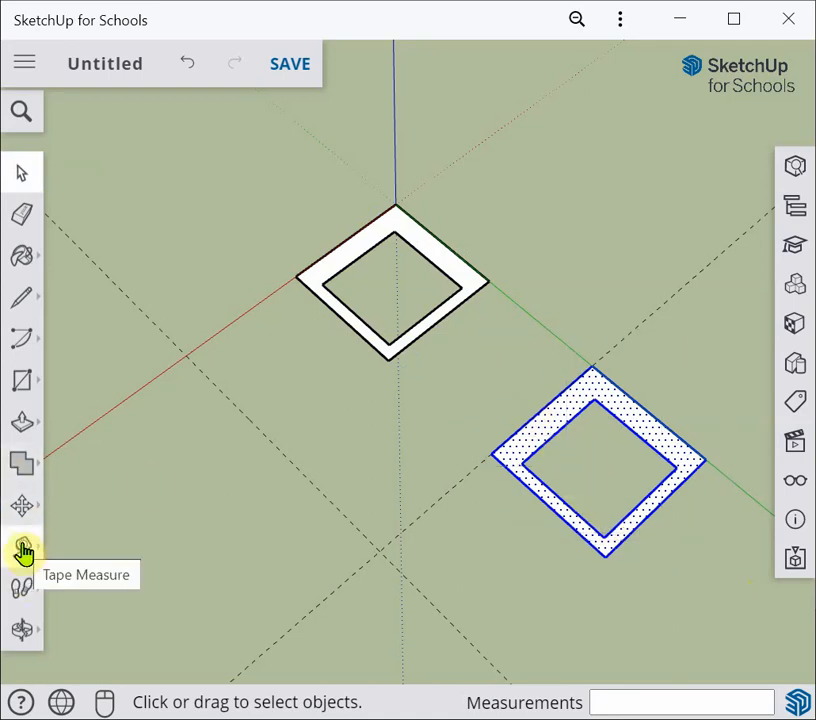
click(24, 508)
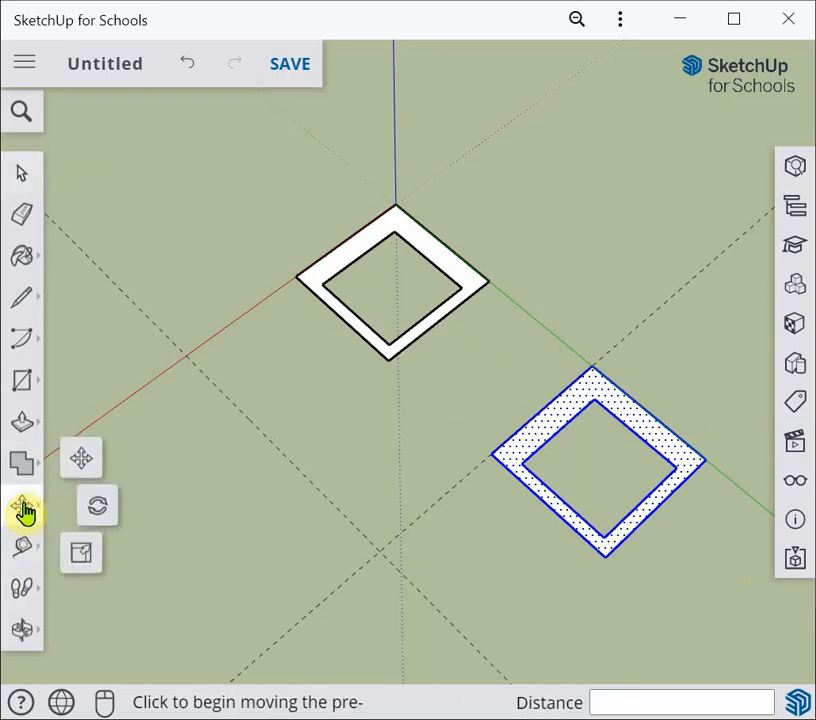
click(80, 558)
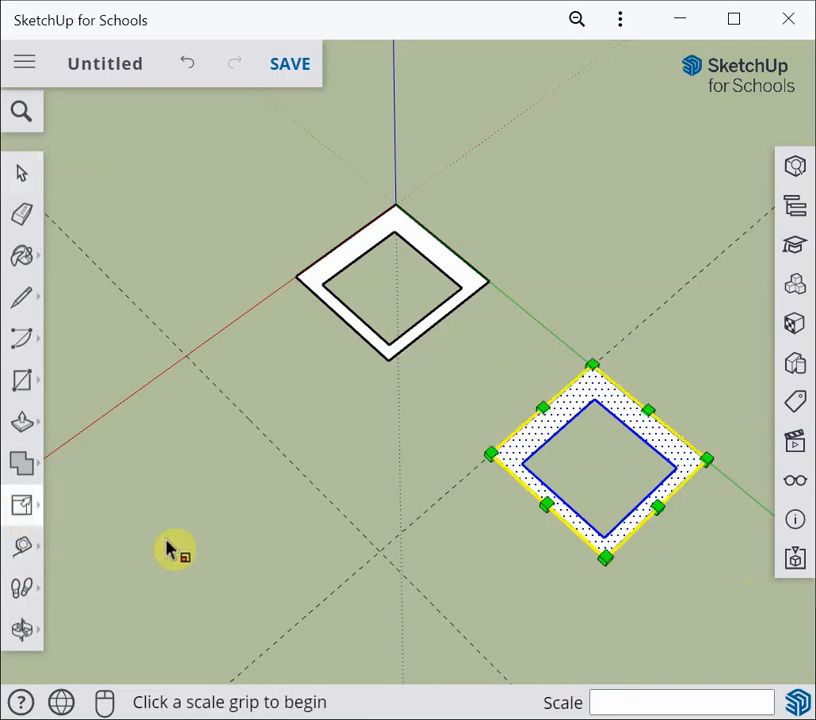
click(656, 508)
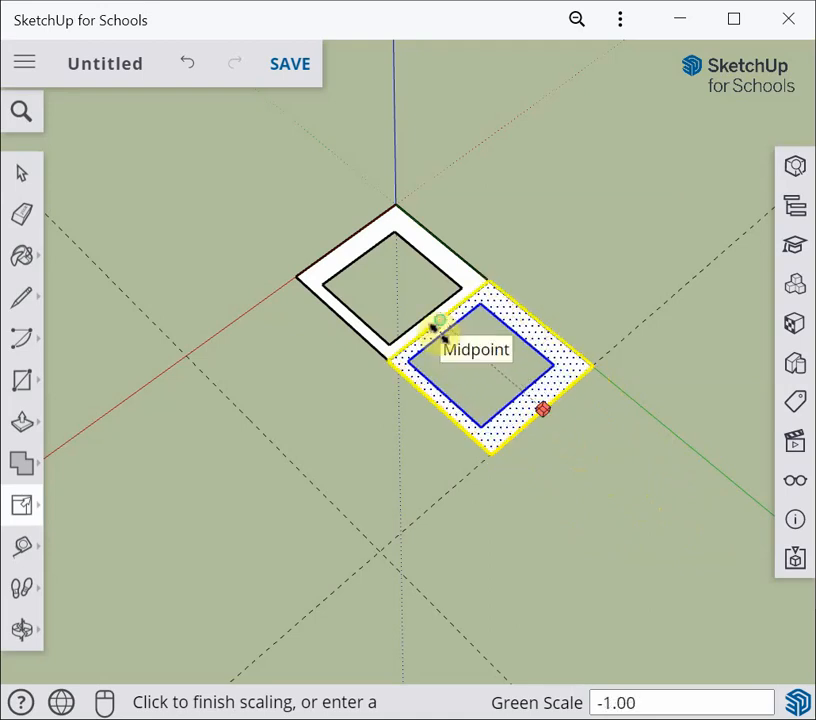
click(438, 334)
Erase the shared edge between the two joined frames
click(22, 174)
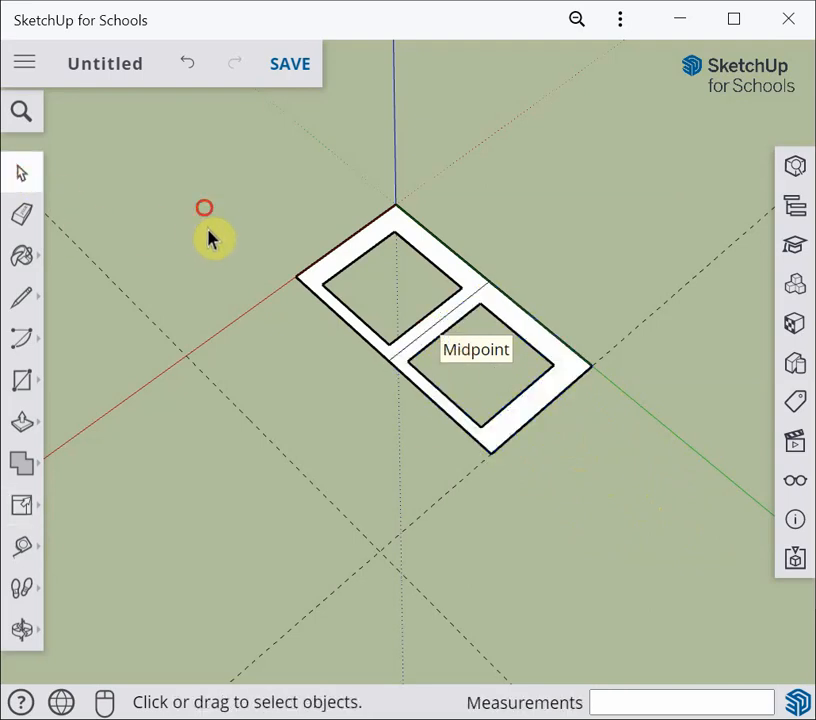
click(215, 262)
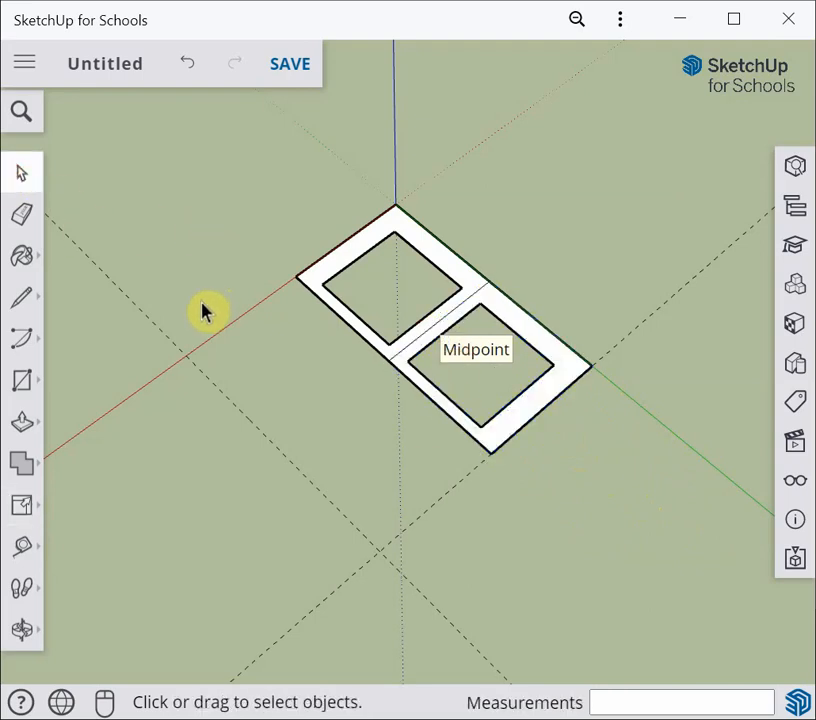
click(24, 218)
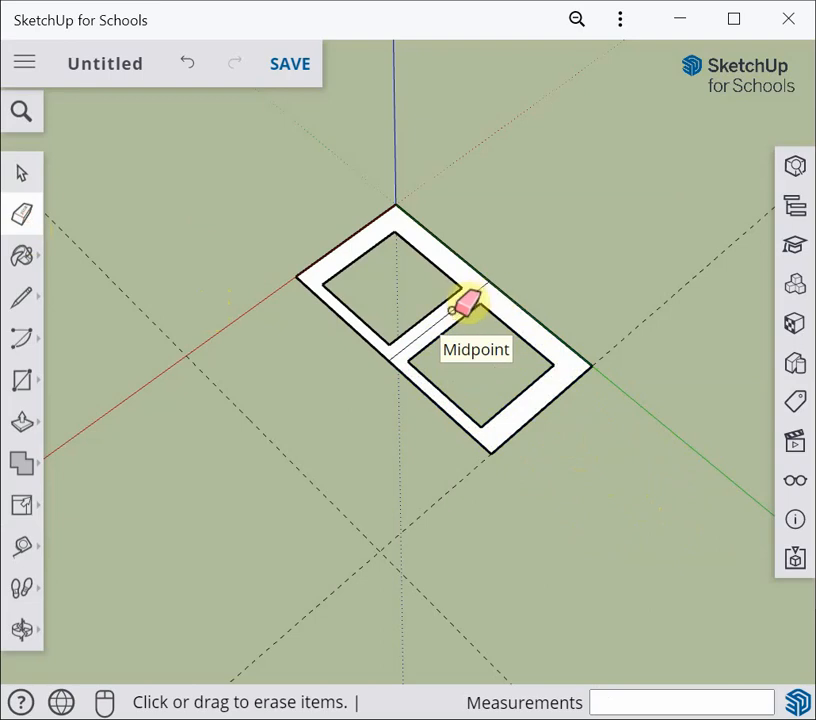
click(458, 311)
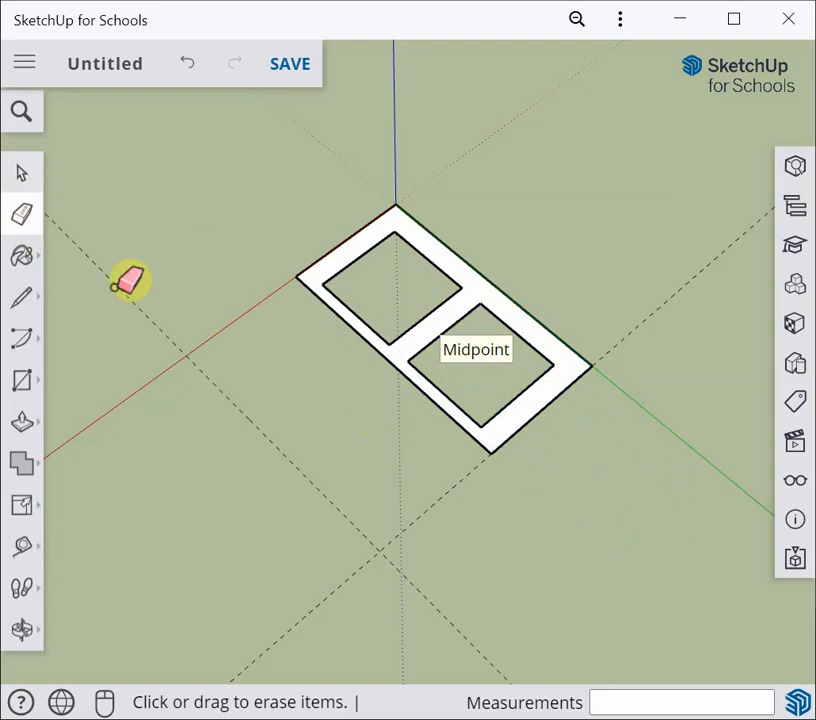
click(21, 175)
Select the double frame and copy it 320 mm along the red axis
drag(248, 169, 639, 488)
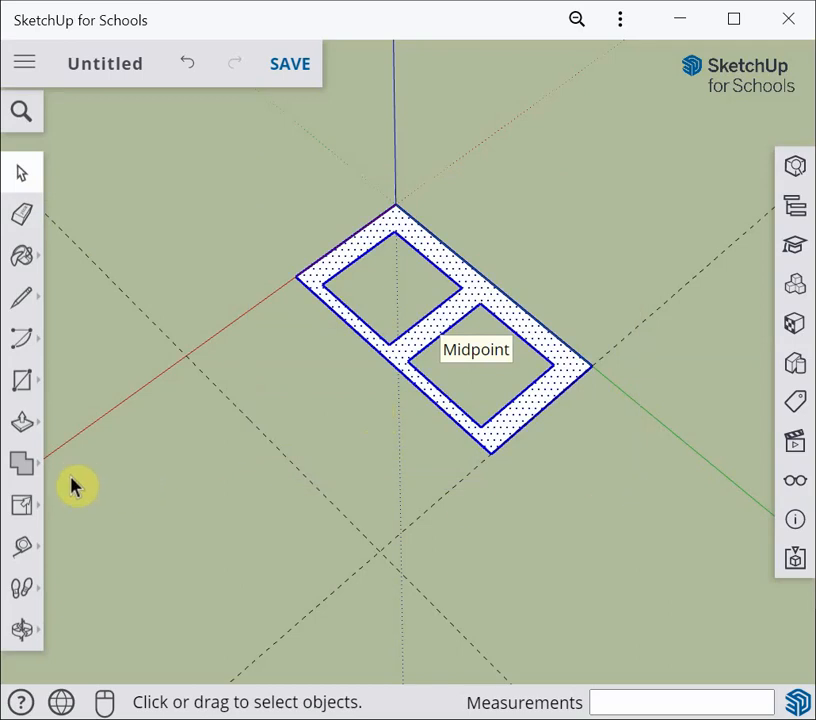
click(22, 507)
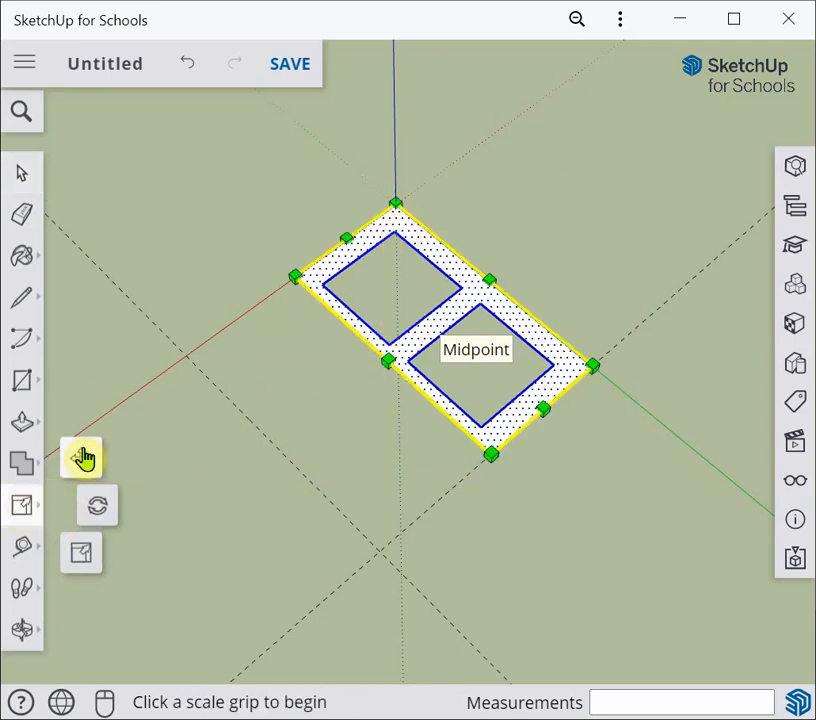
click(83, 458)
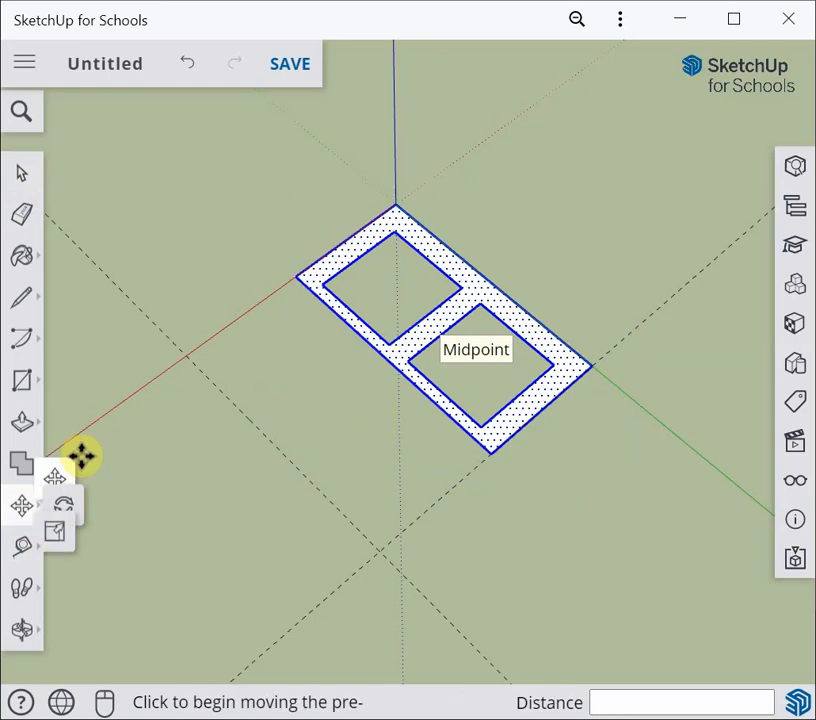
click(395, 210)
key(ctrl)
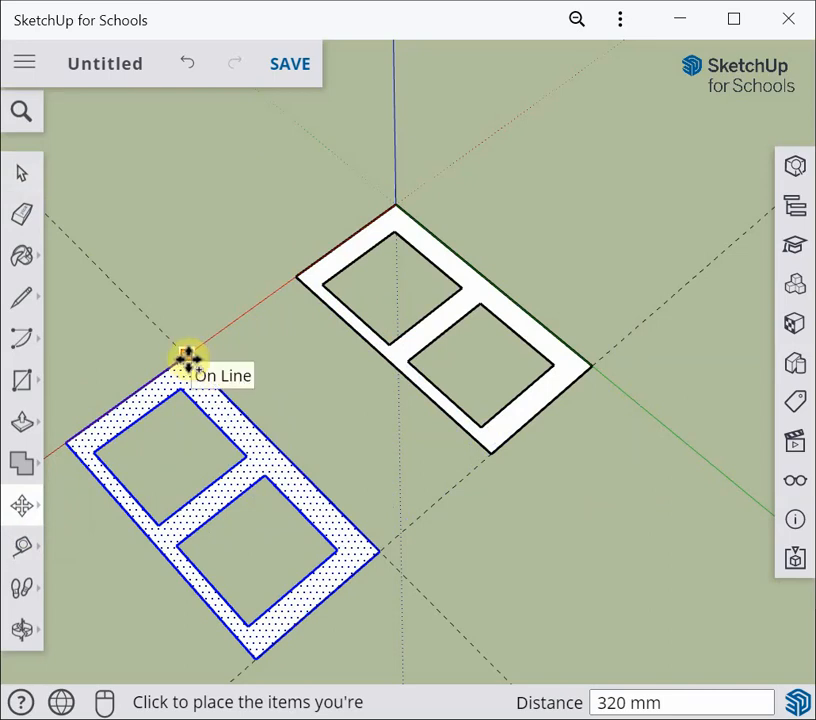
click(188, 358)
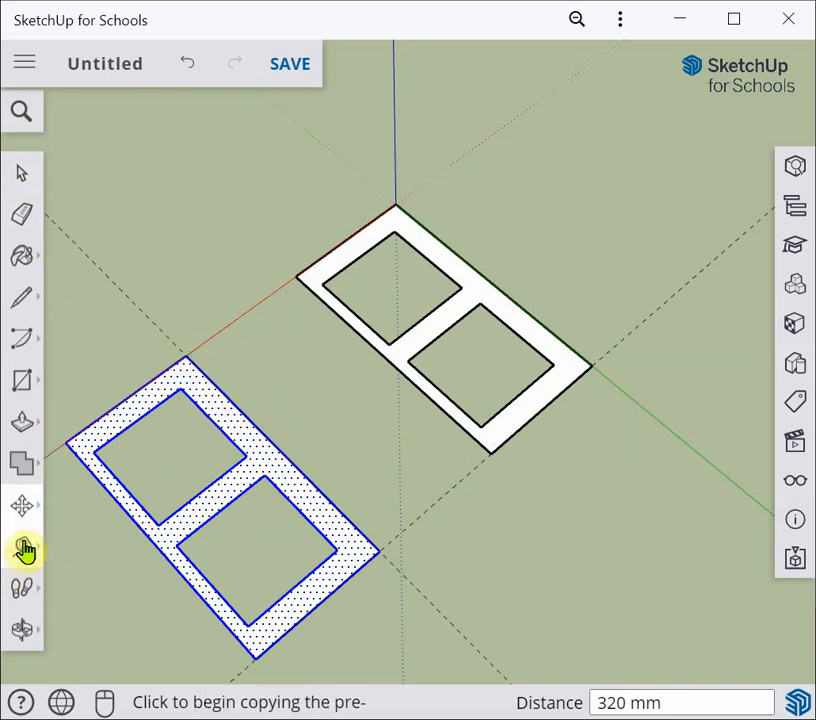
Mirror the new copy along the red axis with Scale so it joins the first double frame
click(22, 510)
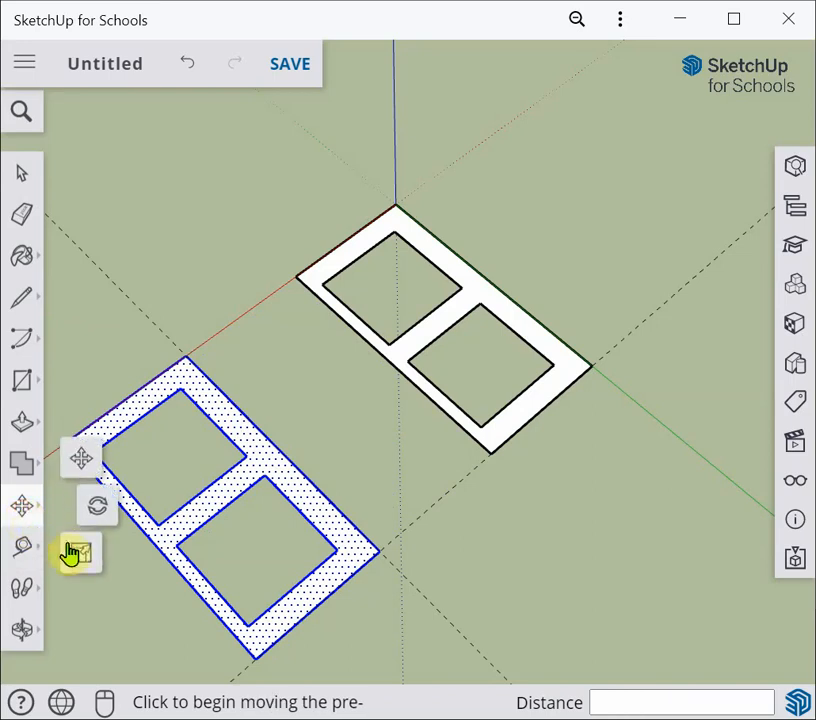
click(80, 554)
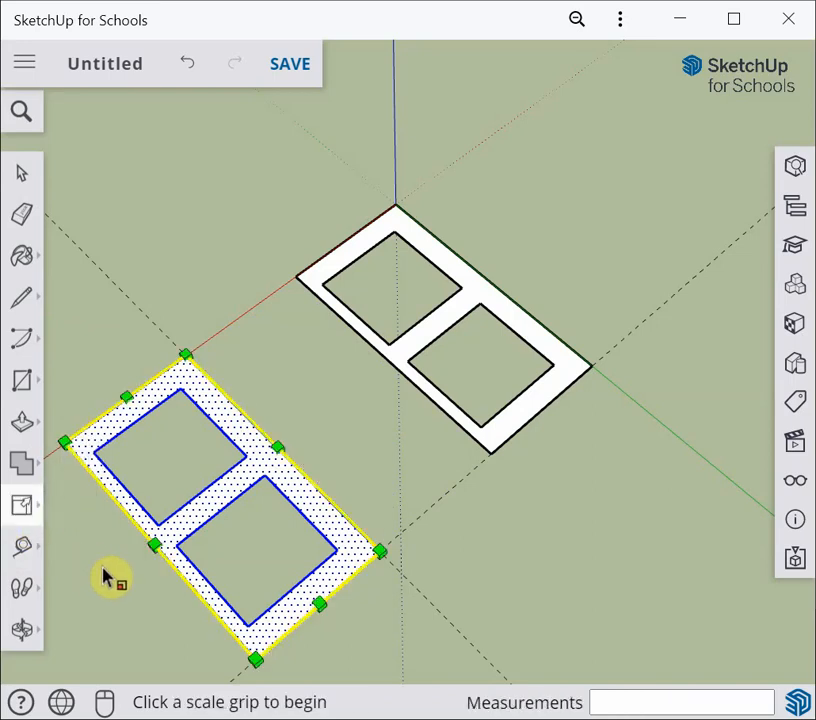
click(154, 545)
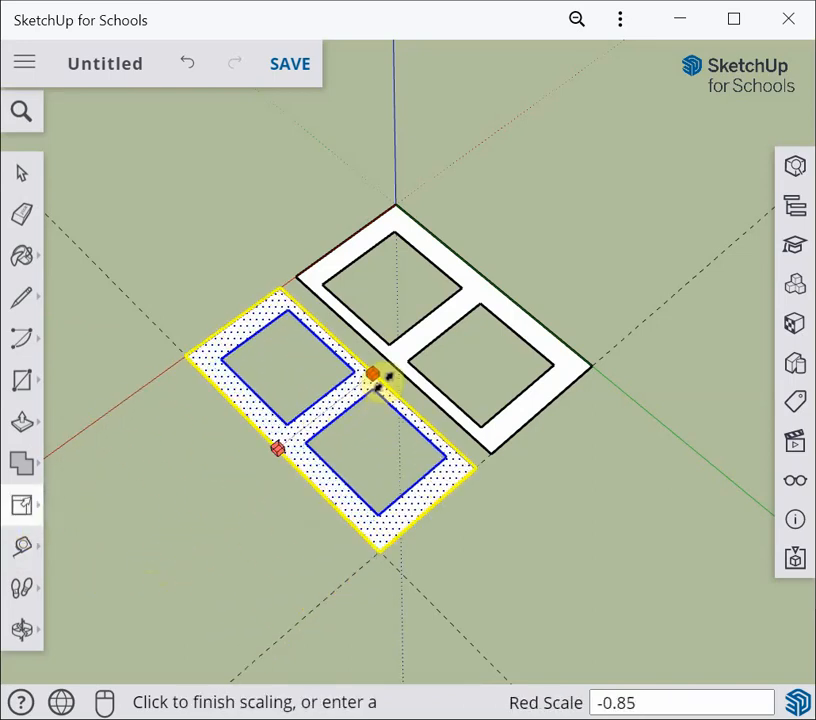
click(390, 362)
Erase the shared edge between the two double frames to form one four-hole face
click(16, 175)
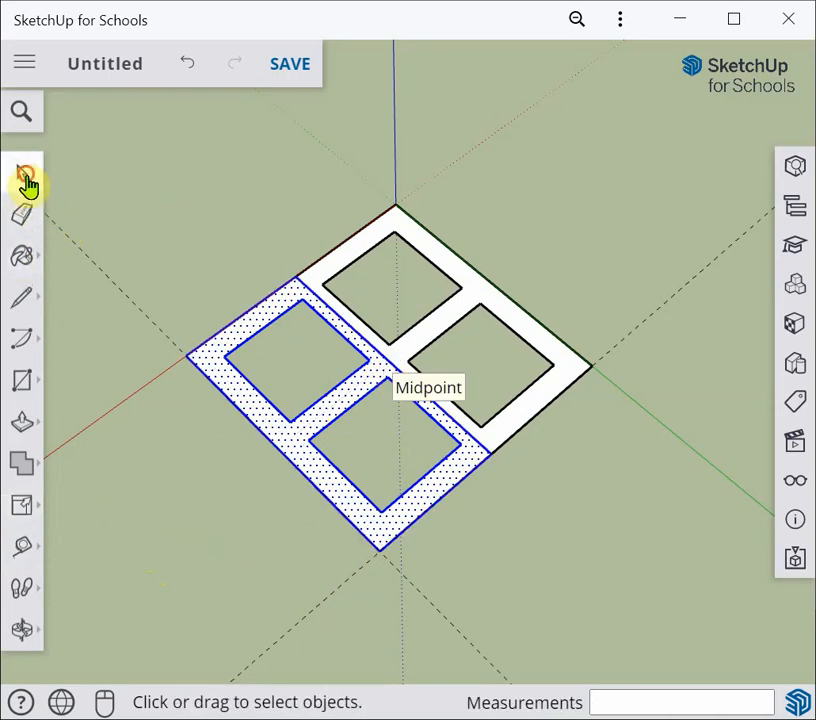
click(195, 242)
click(22, 213)
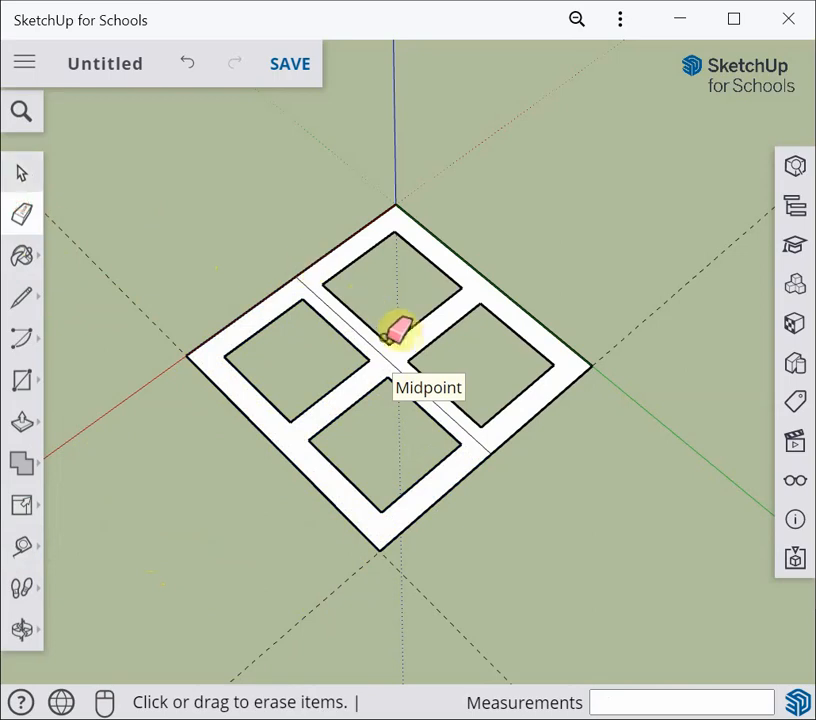
click(386, 358)
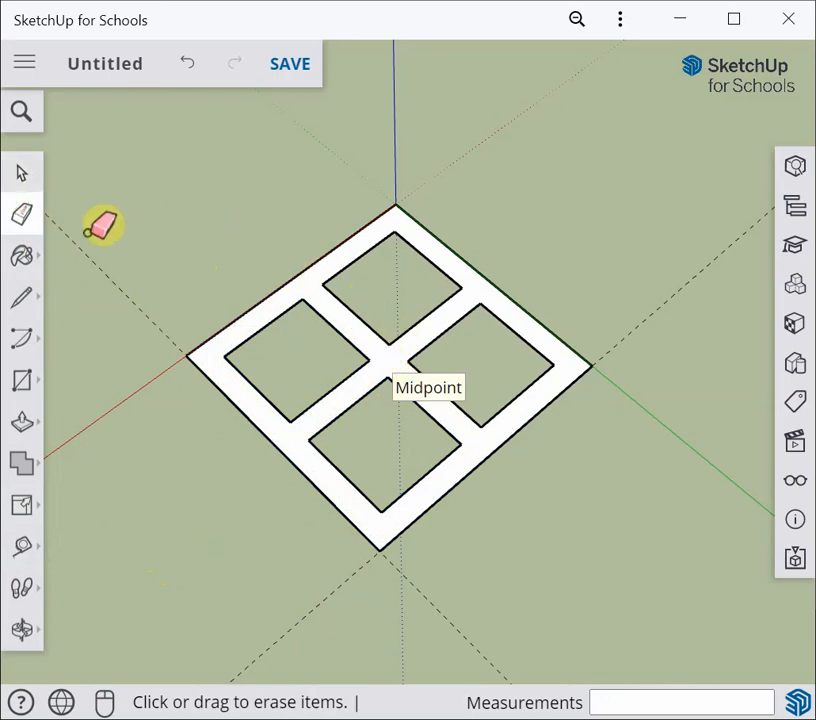
click(18, 172)
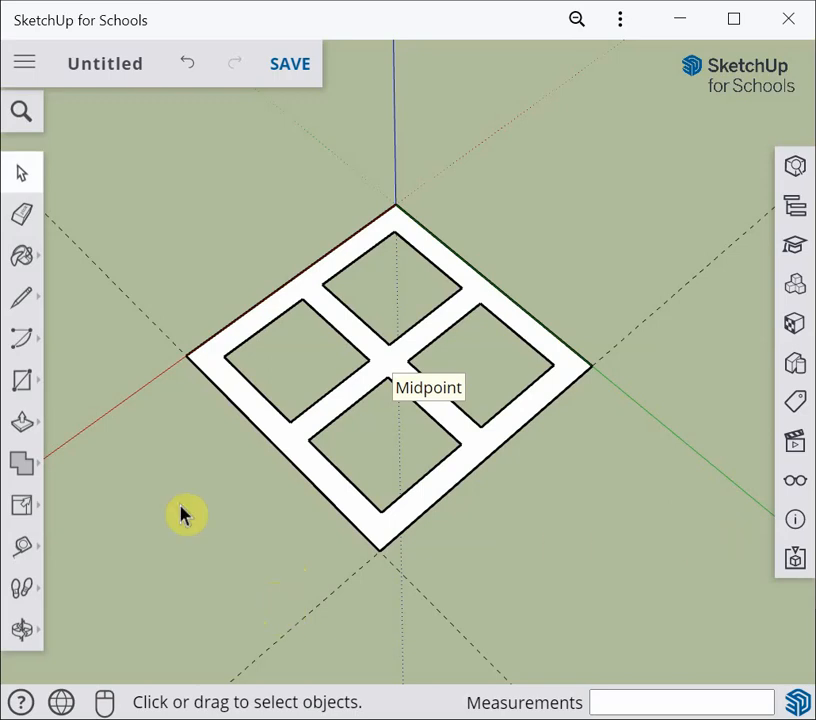
Push/Pull the four-hole face up 130 mm to form the block
click(27, 423)
click(296, 446)
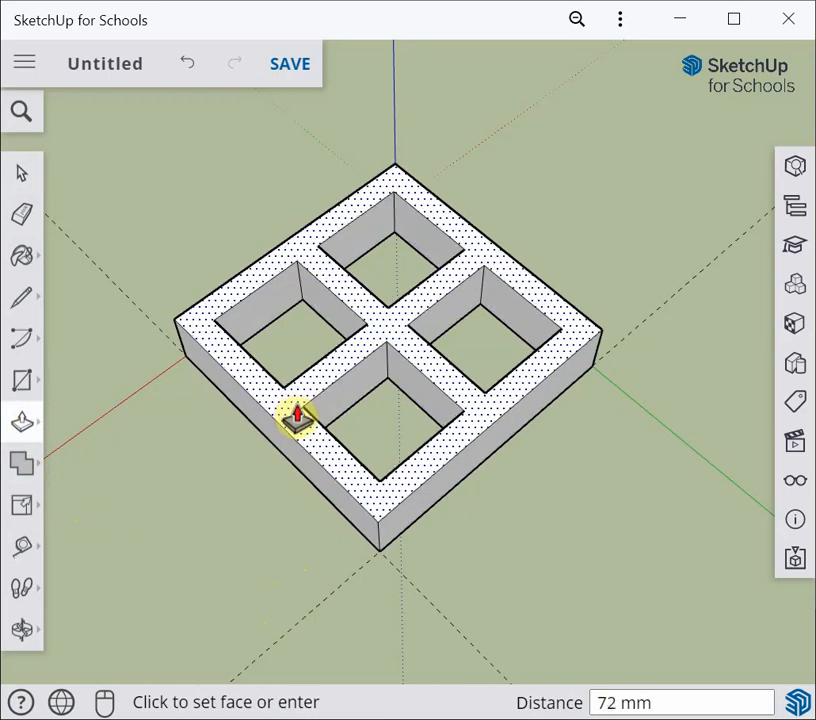
key(Return)
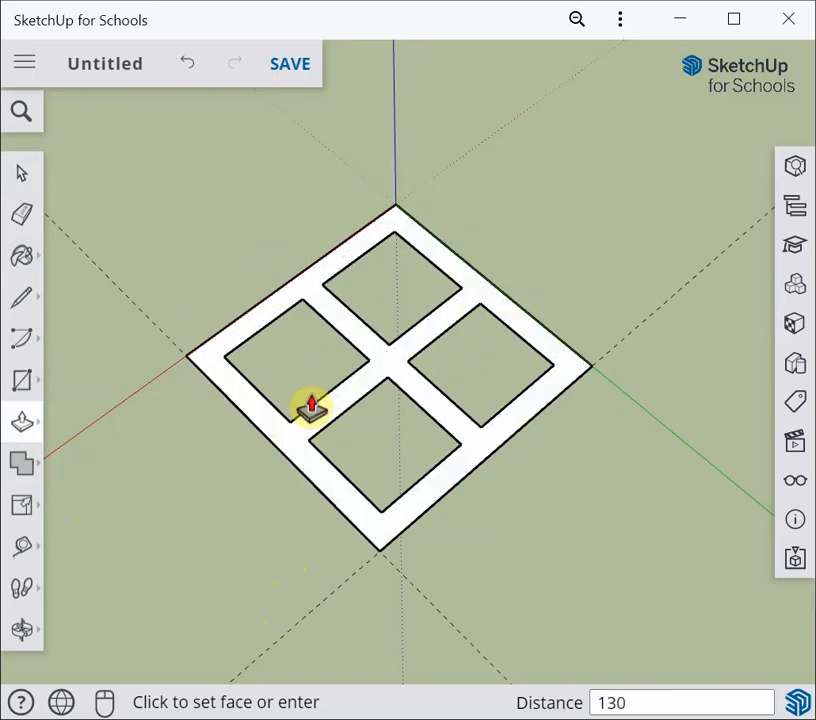
text(130)
key(Return)
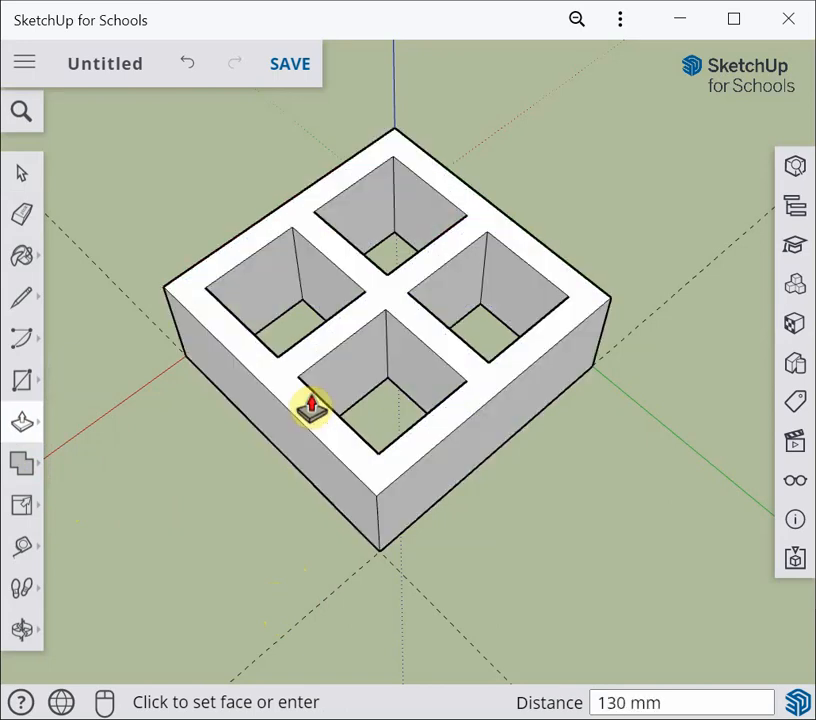
click(16, 175)
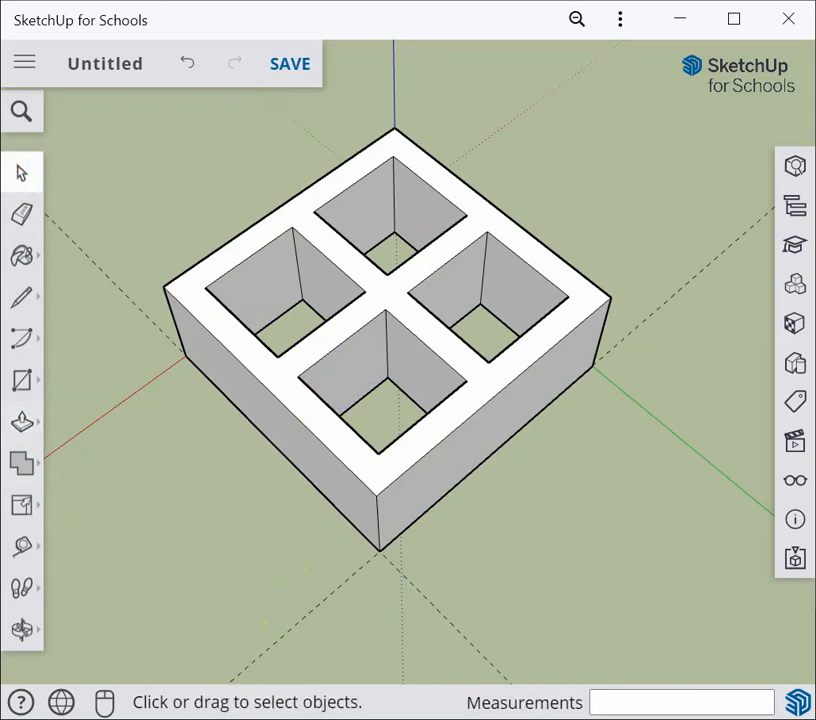
click(799, 484)
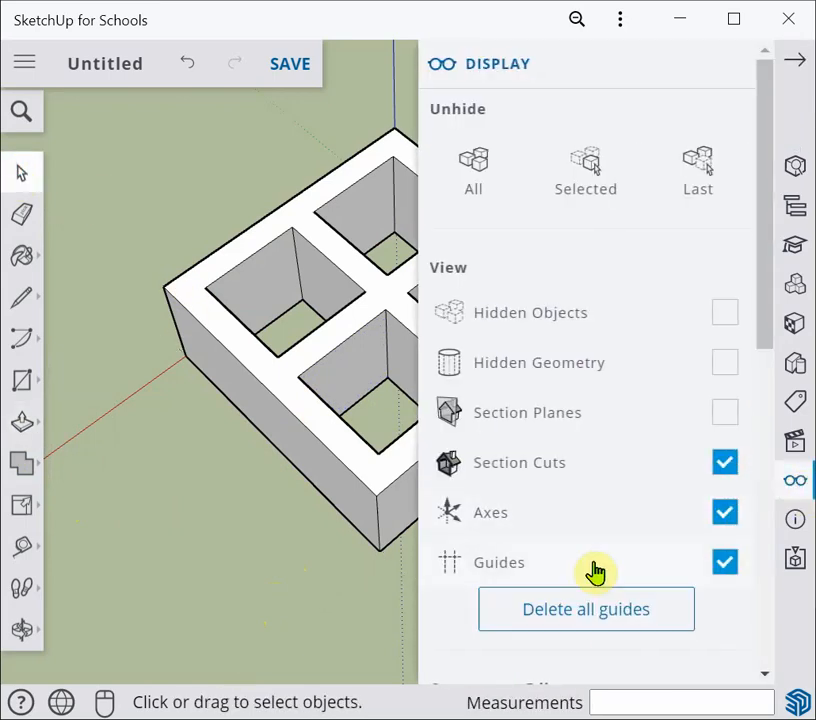
click(727, 67)
Select the whole block and make it a group
scroll(521, 230, down, 3)
drag(191, 138, 643, 475)
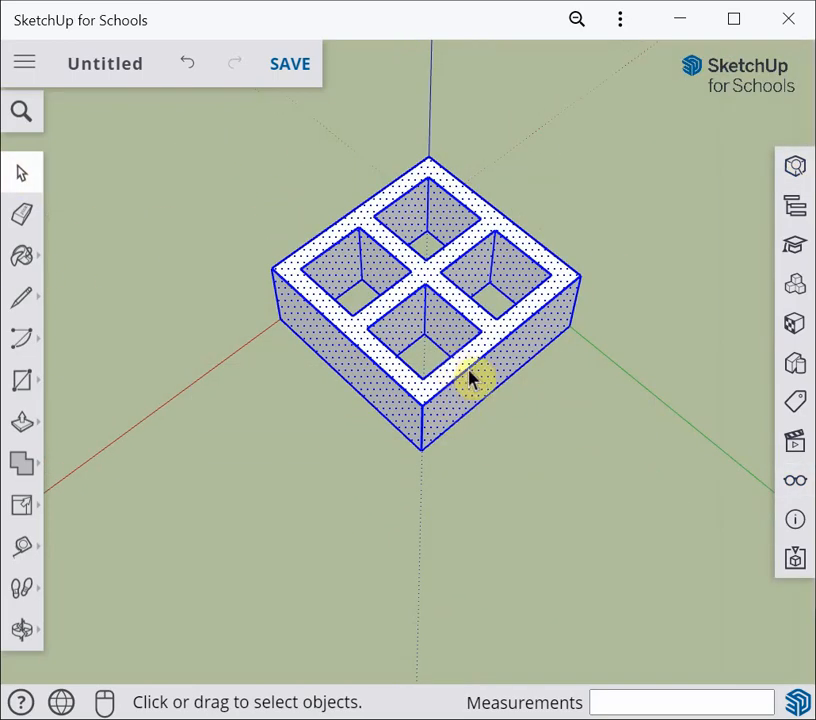
right_click(470, 377)
click(537, 440)
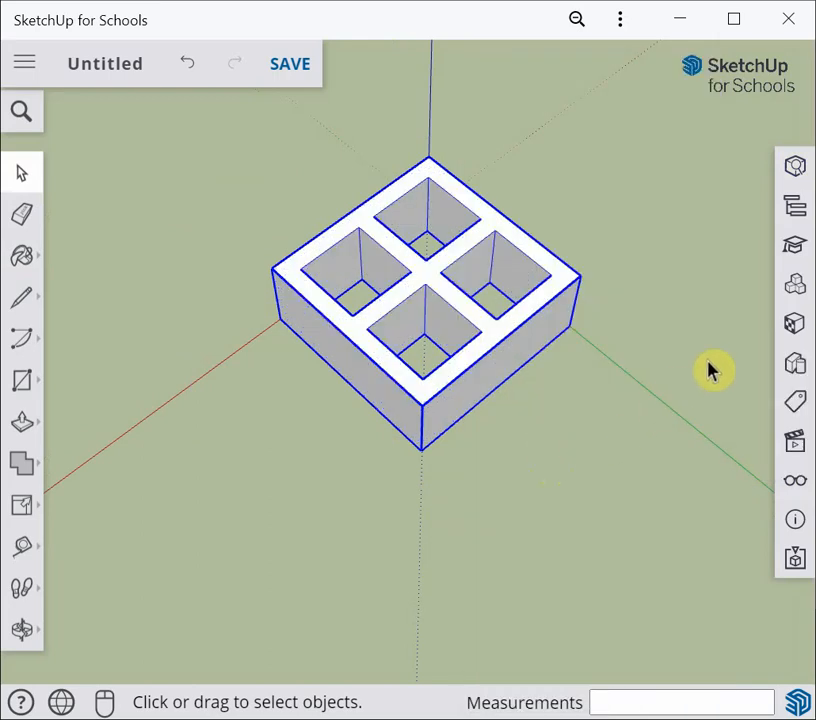
Switch to a standard isometric view and zoom out to see the block beside the scale figure
click(796, 446)
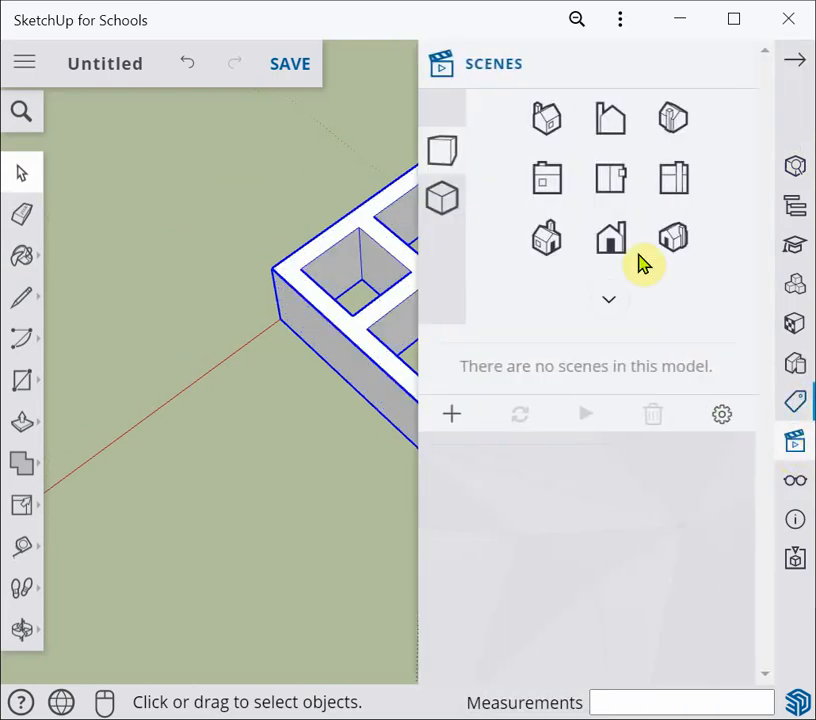
click(674, 128)
click(731, 64)
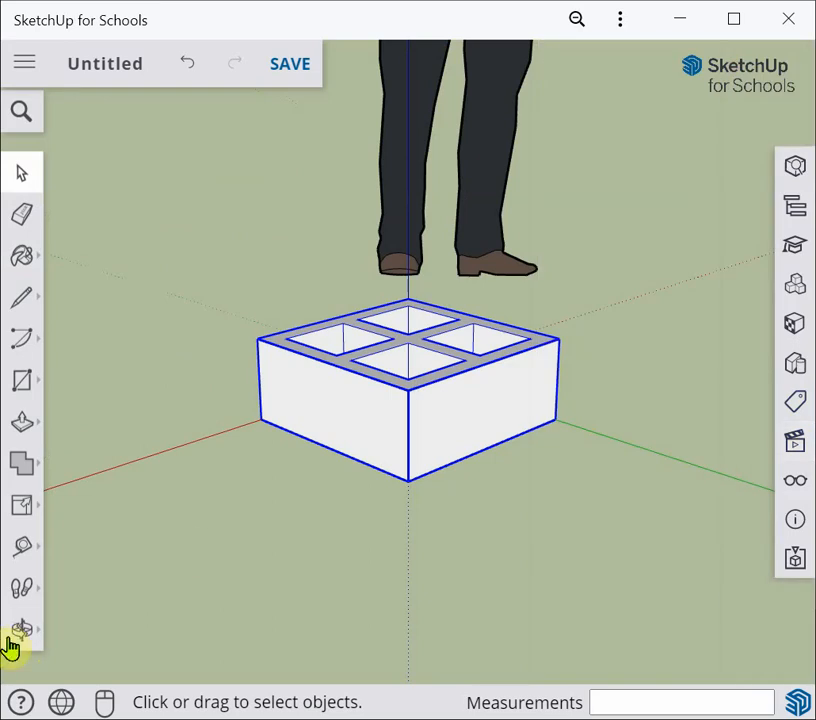
click(22, 632)
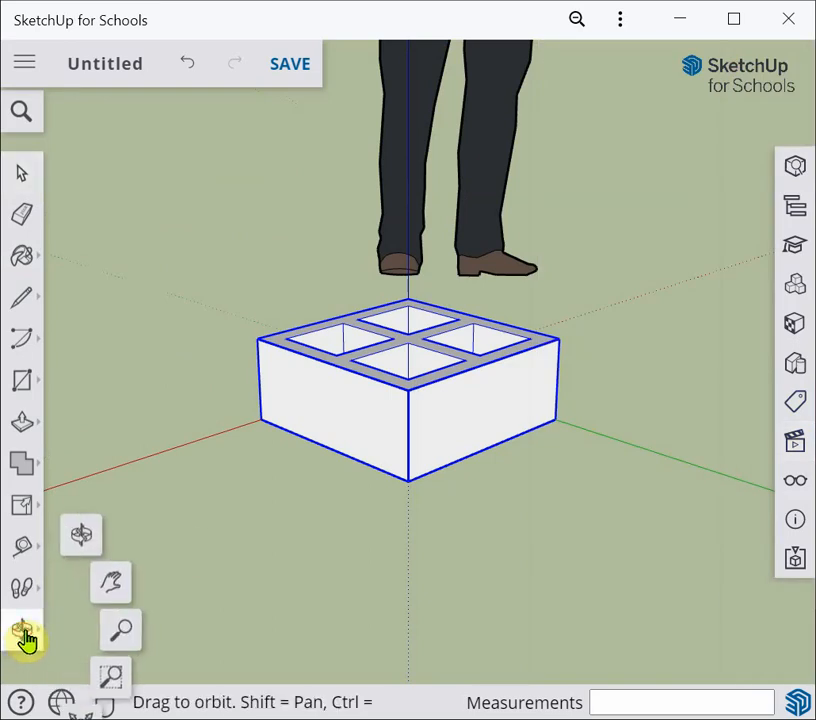
click(82, 708)
scroll(455, 590, down, 3)
shift+middle_drag(428, 588, 393, 495)
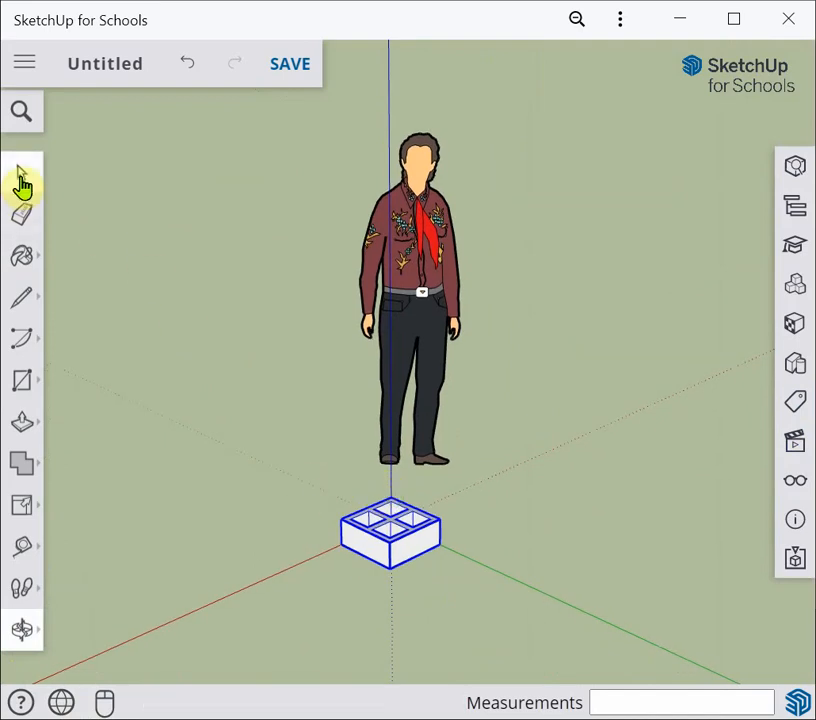